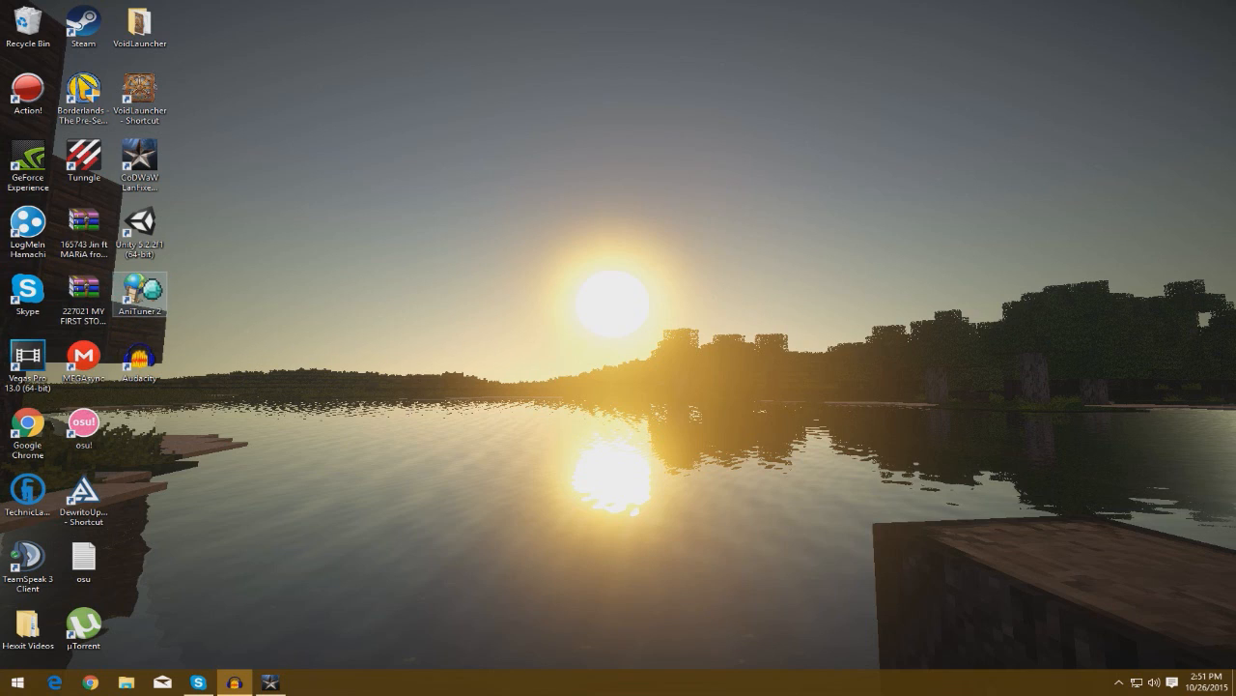
Launch AniTuner 2 and create a new blank animated cursor.
double_click(149, 288)
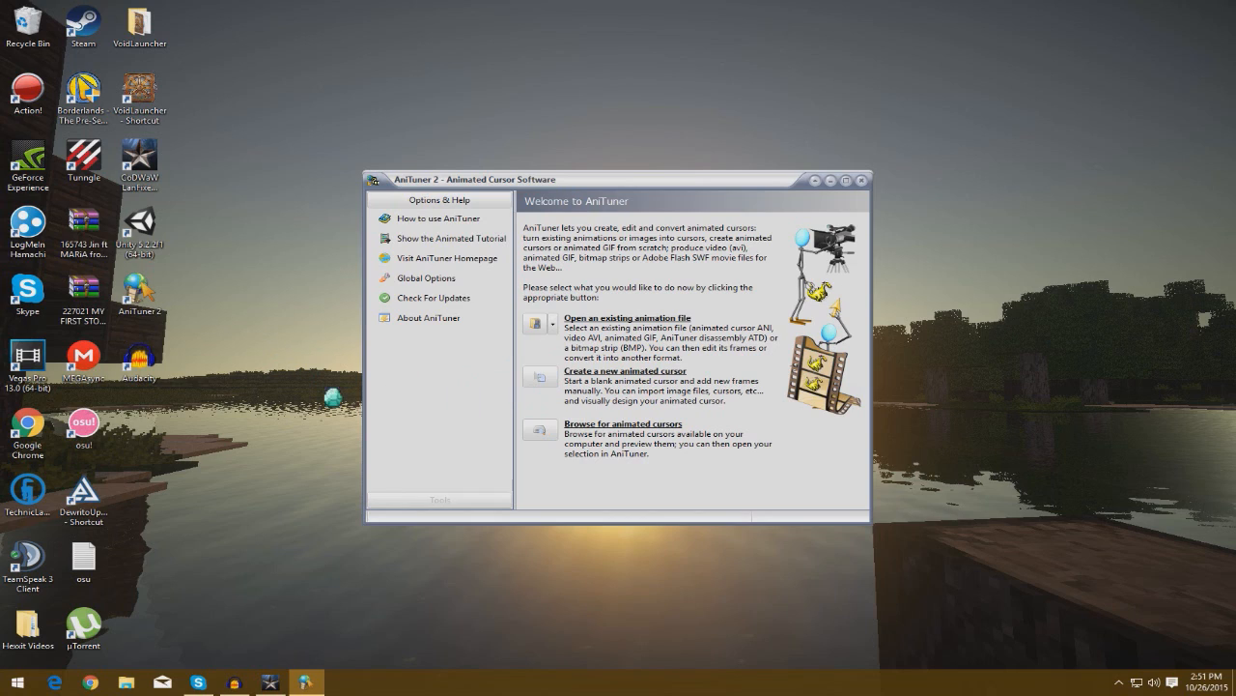
left_click(541, 377)
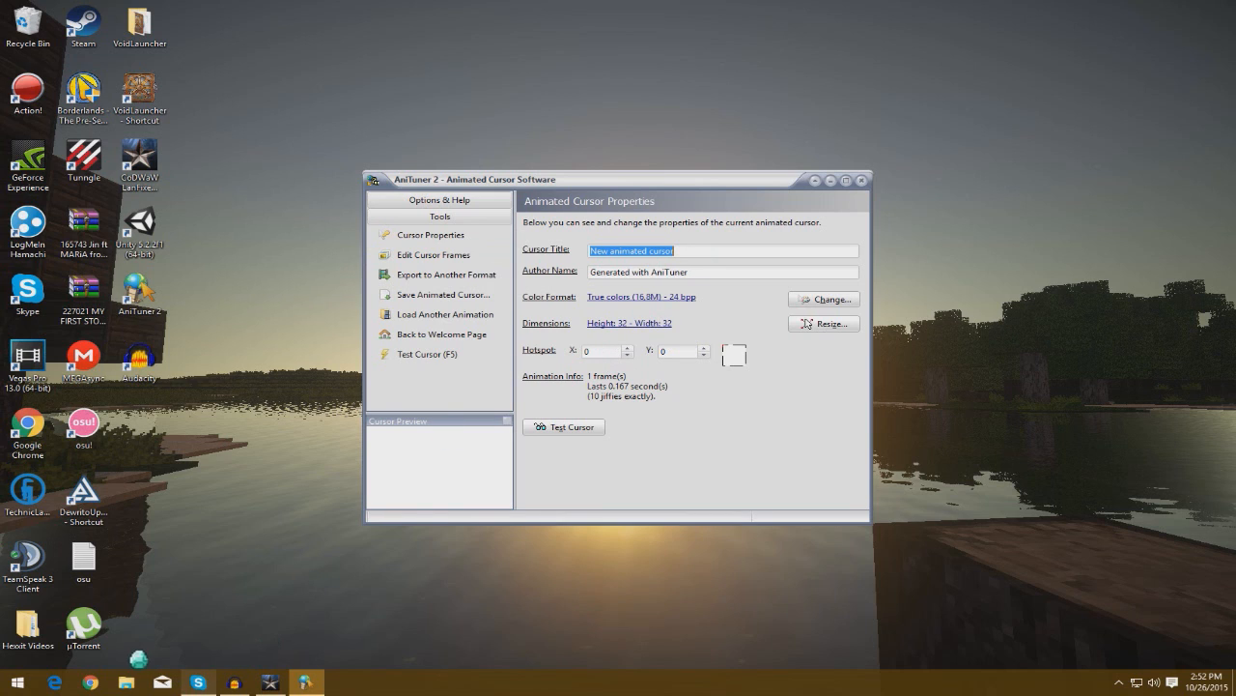
Switch to Google Chrome and search Google Images for "diamond pick minecraft".
left_click(91, 682)
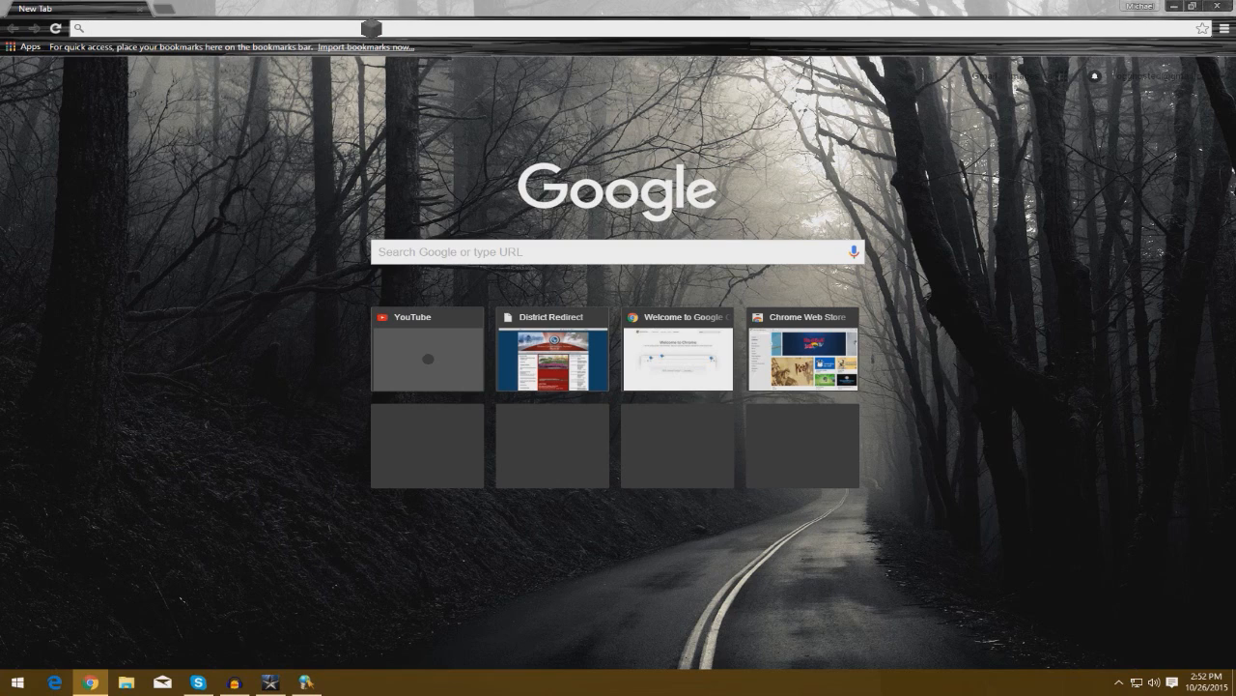
type("diamond pick")
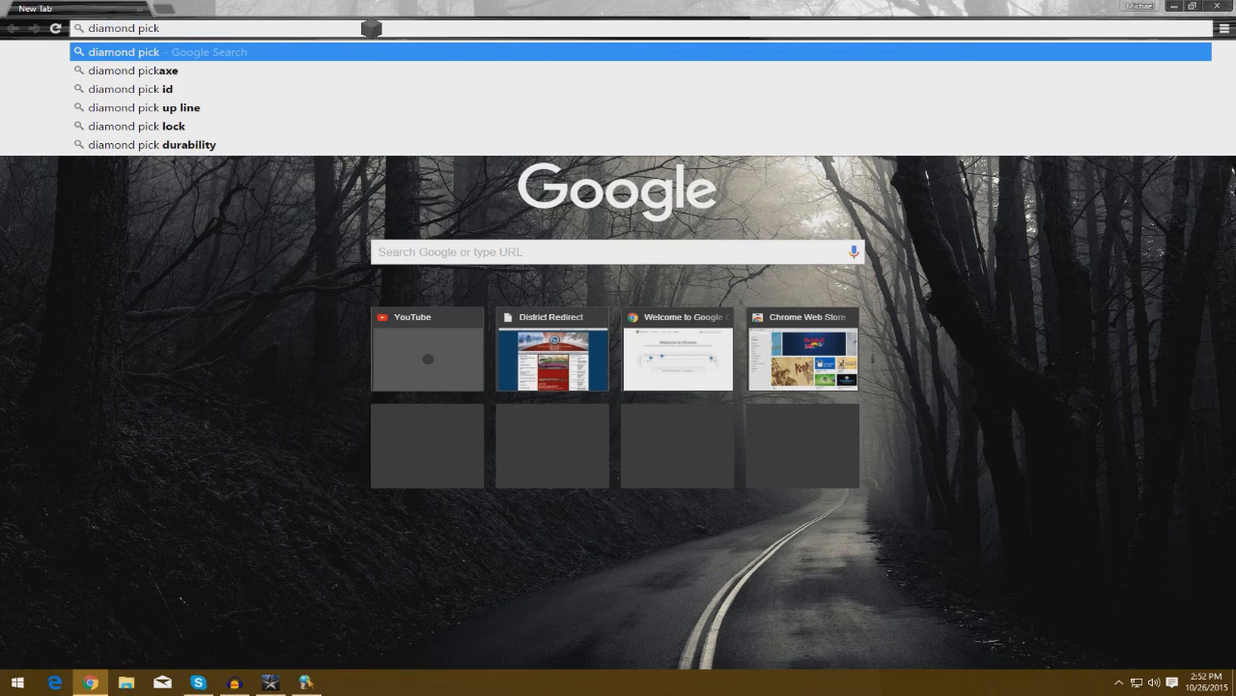
type(" minecraft")
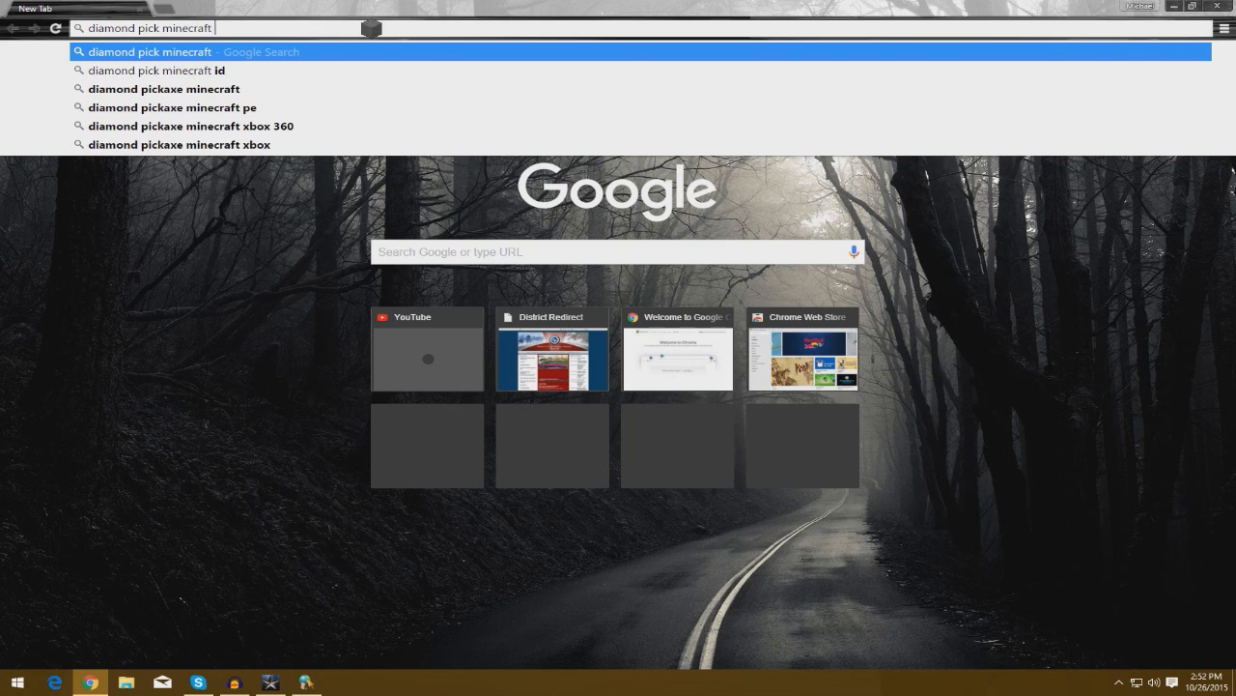
key("Return")
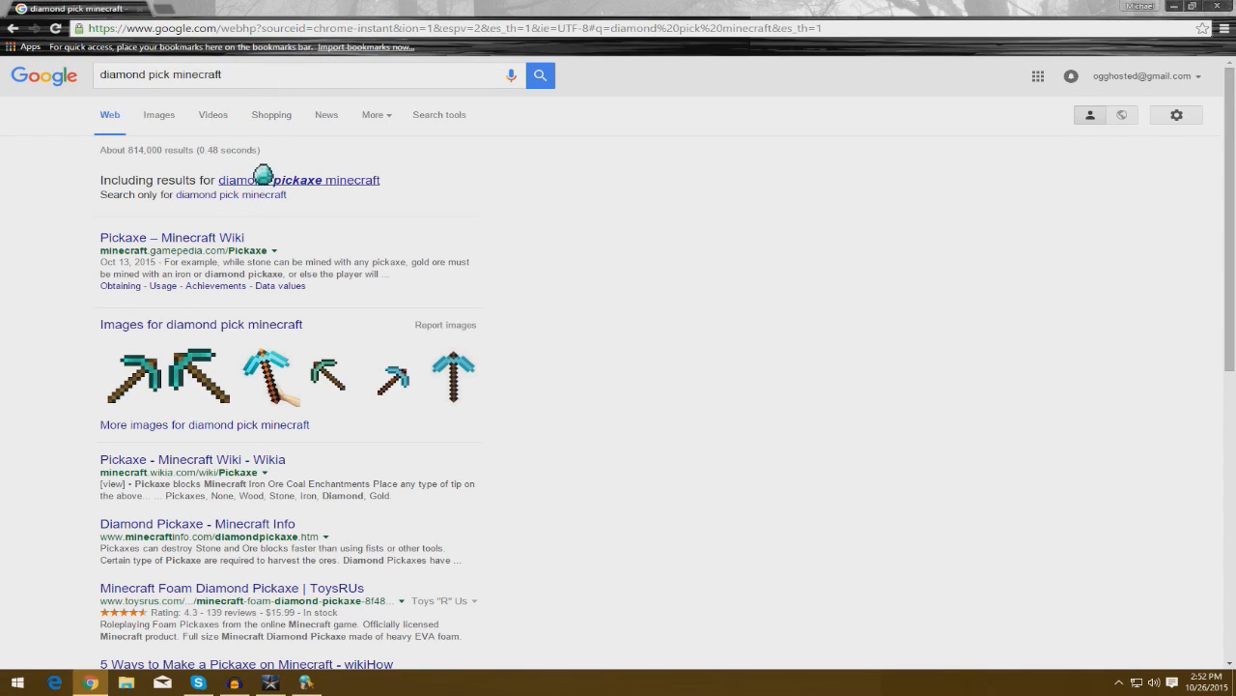
left_click(150, 116)
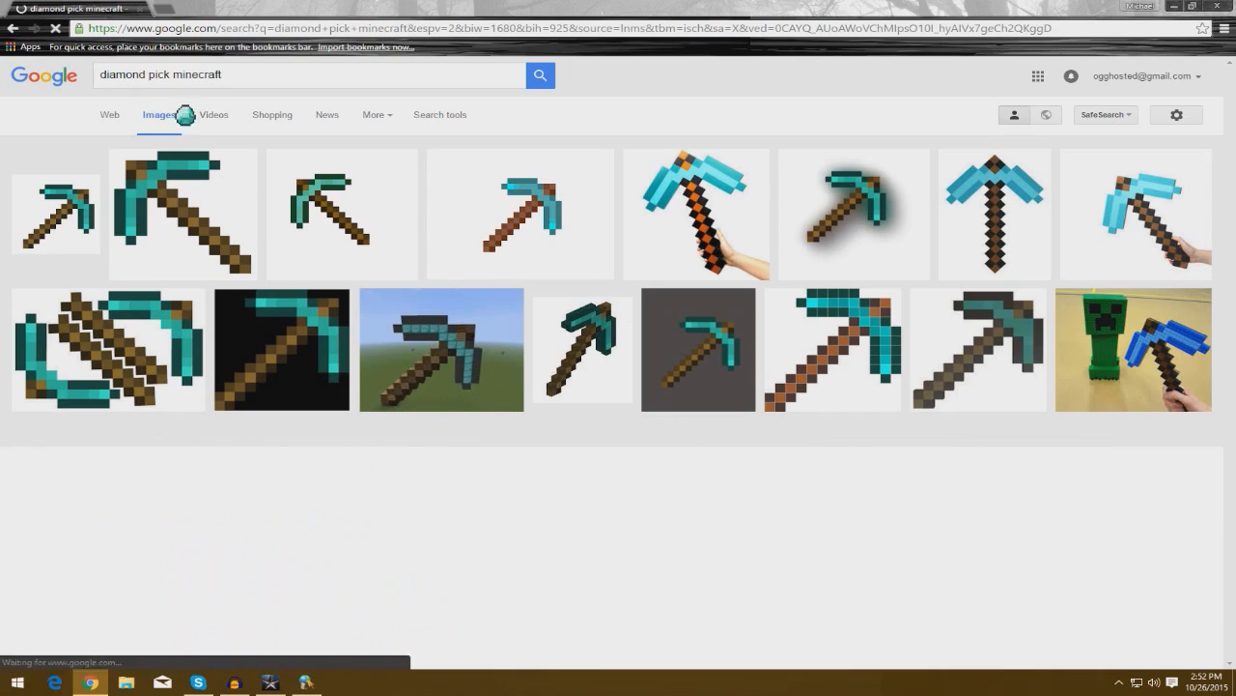
Find the 200 × 200 Diamond Pickaxe Minecraft Papercraft icon and save it as the PNG image diamond-pickaxe in the Pictures folder.
scroll(557, 536, "down", 4)
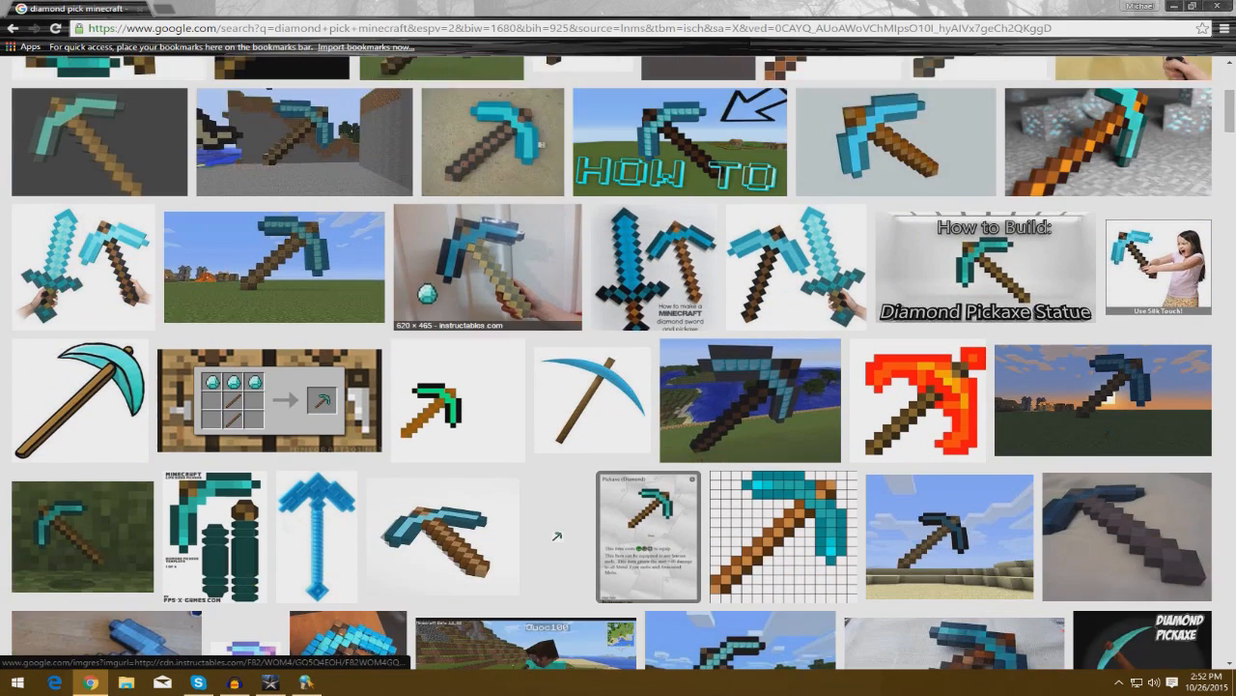
scroll(557, 535, "down", 1)
left_click(593, 331)
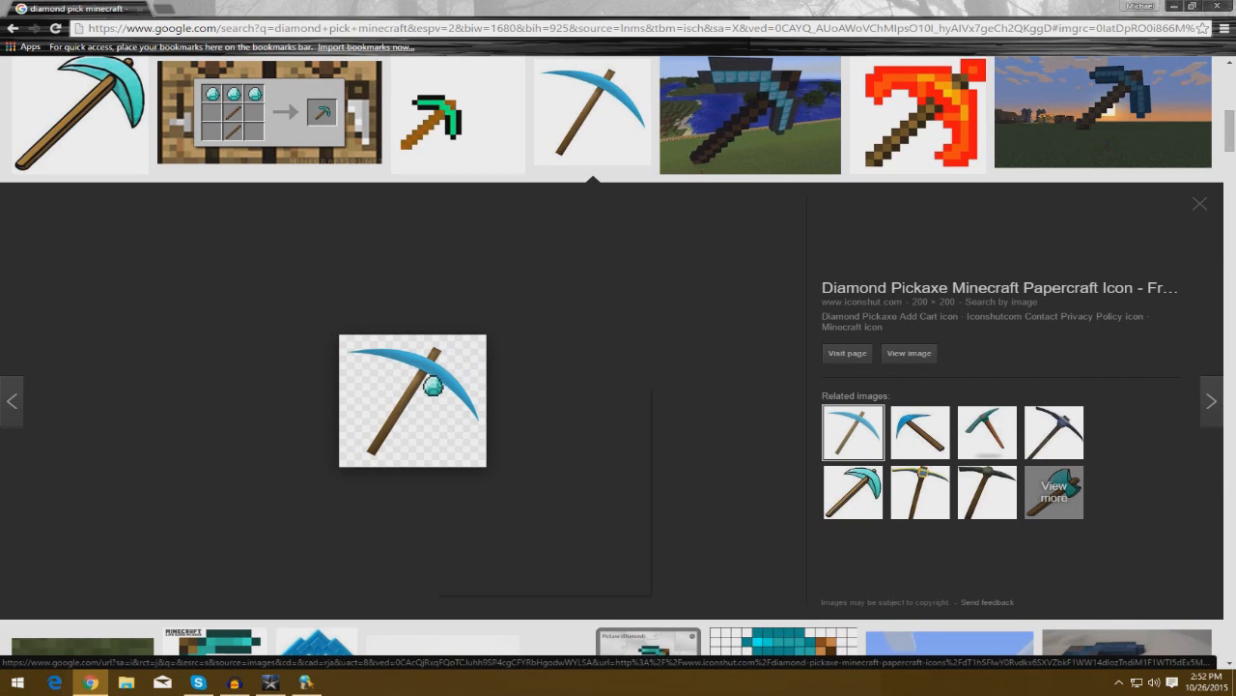
right_click(432, 385)
left_click(552, 480)
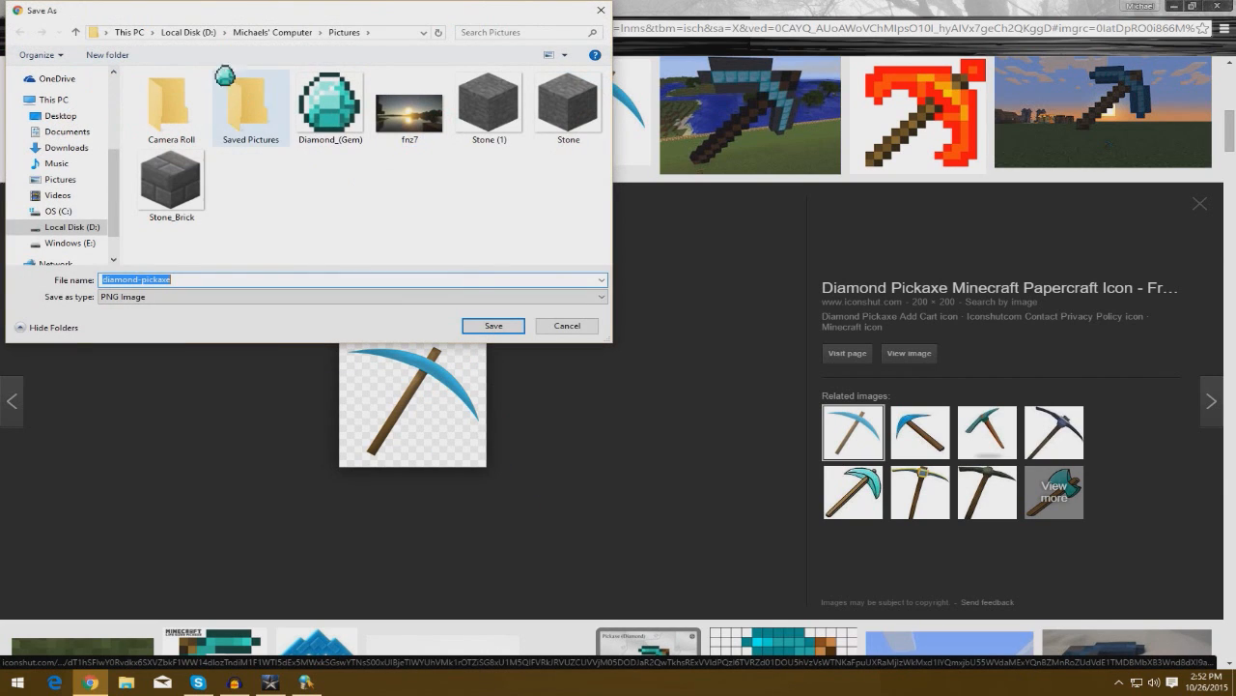
left_click(488, 326)
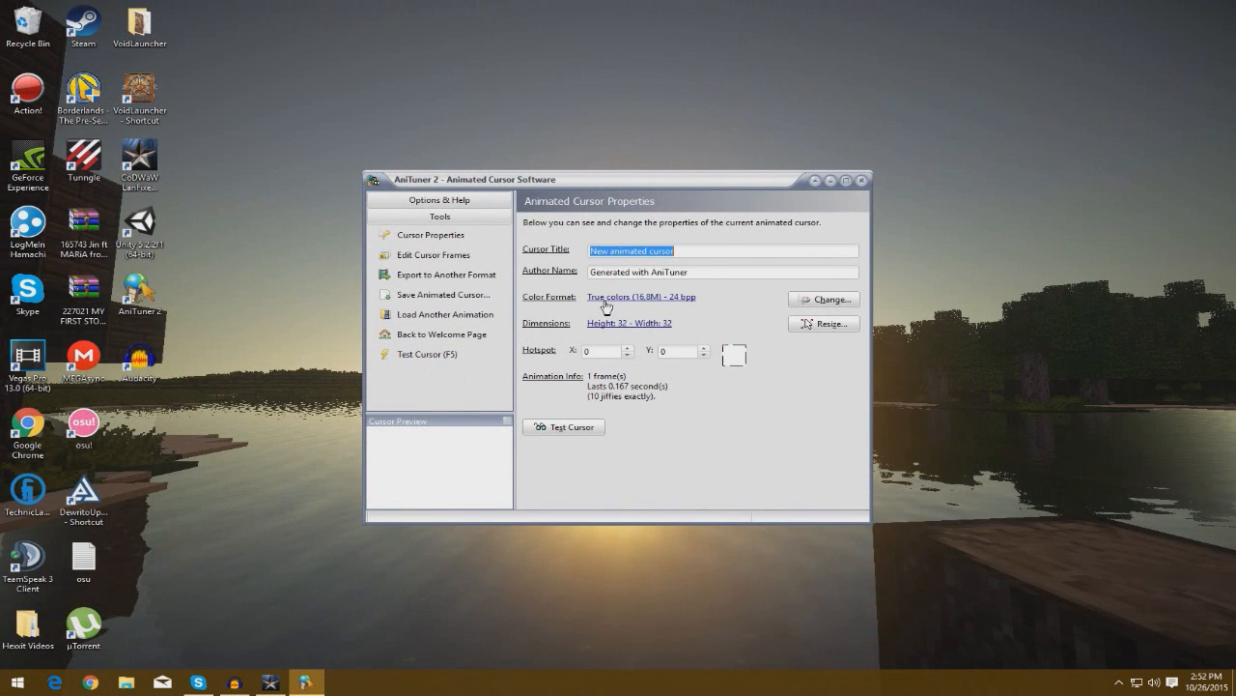
In AniTuner, import the full diamond-pickaxe image from Pictures as a new cursor frame, resizing it to fit the cursor size.
left_click(458, 254)
left_click(544, 244)
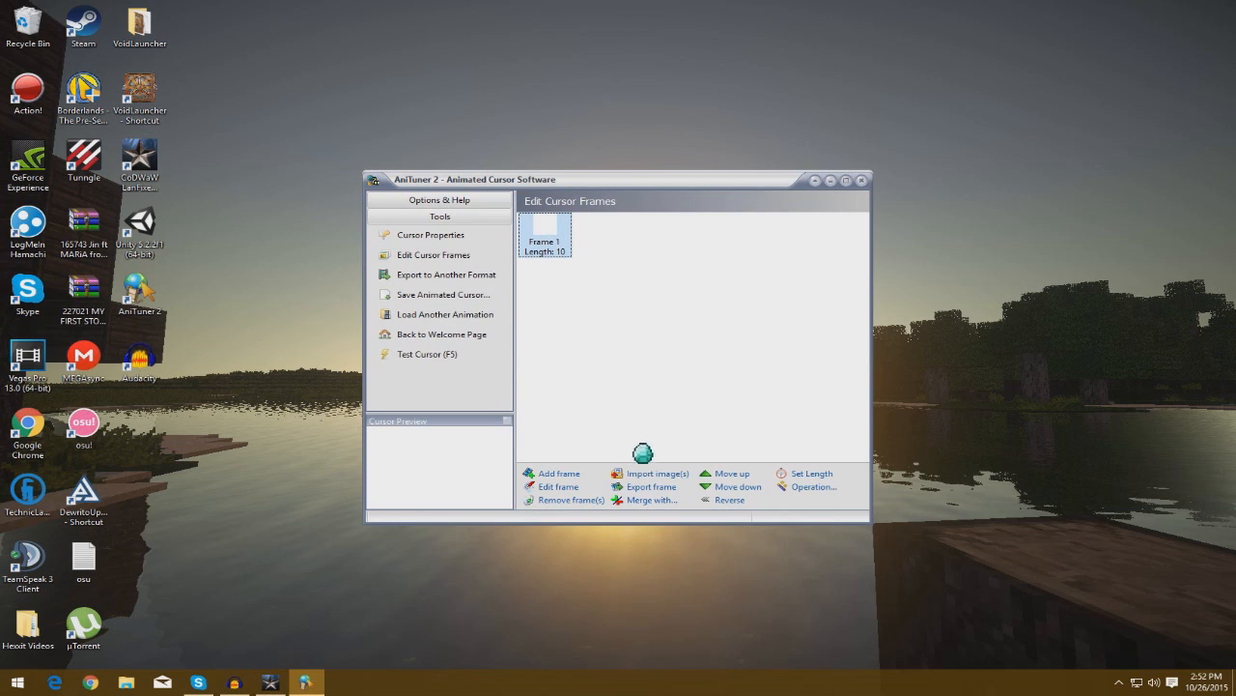
left_click(657, 474)
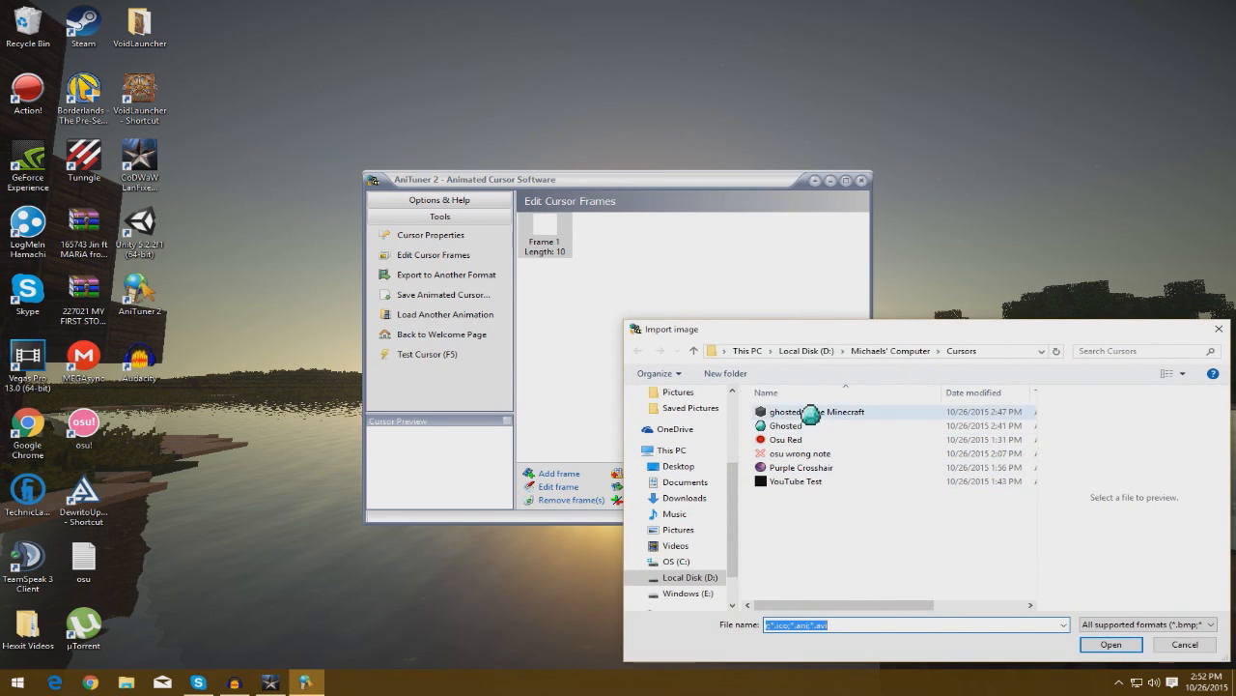
left_click(872, 350)
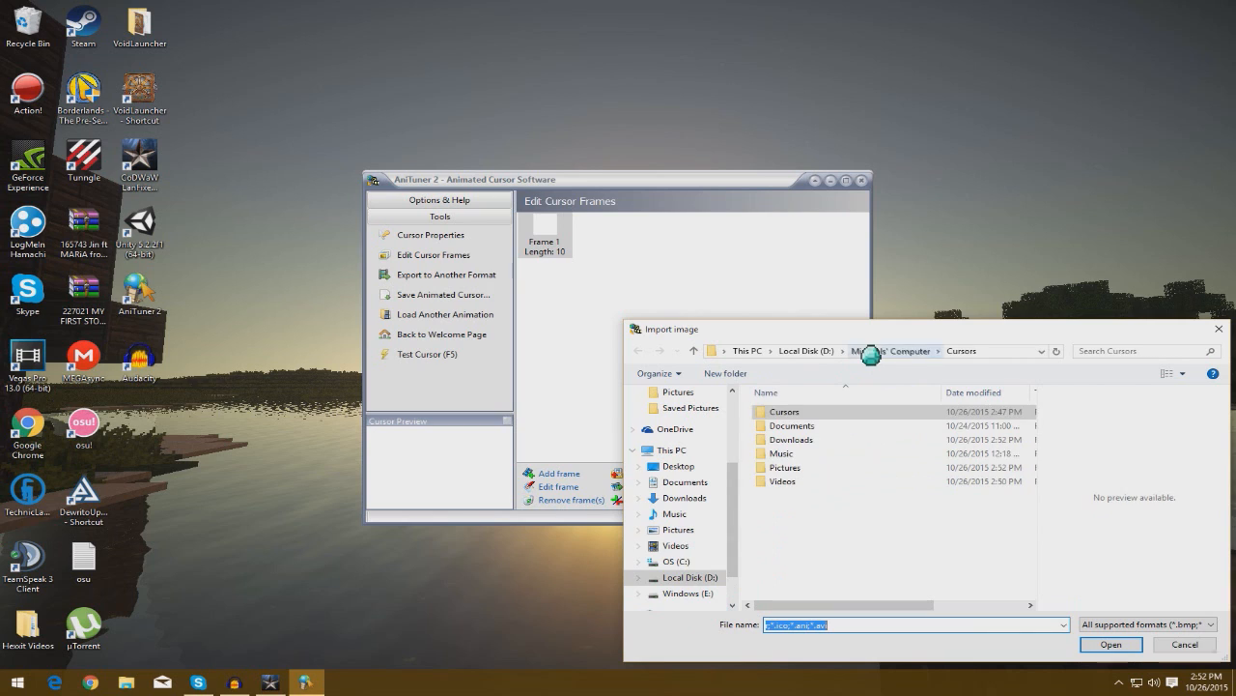
double_click(800, 472)
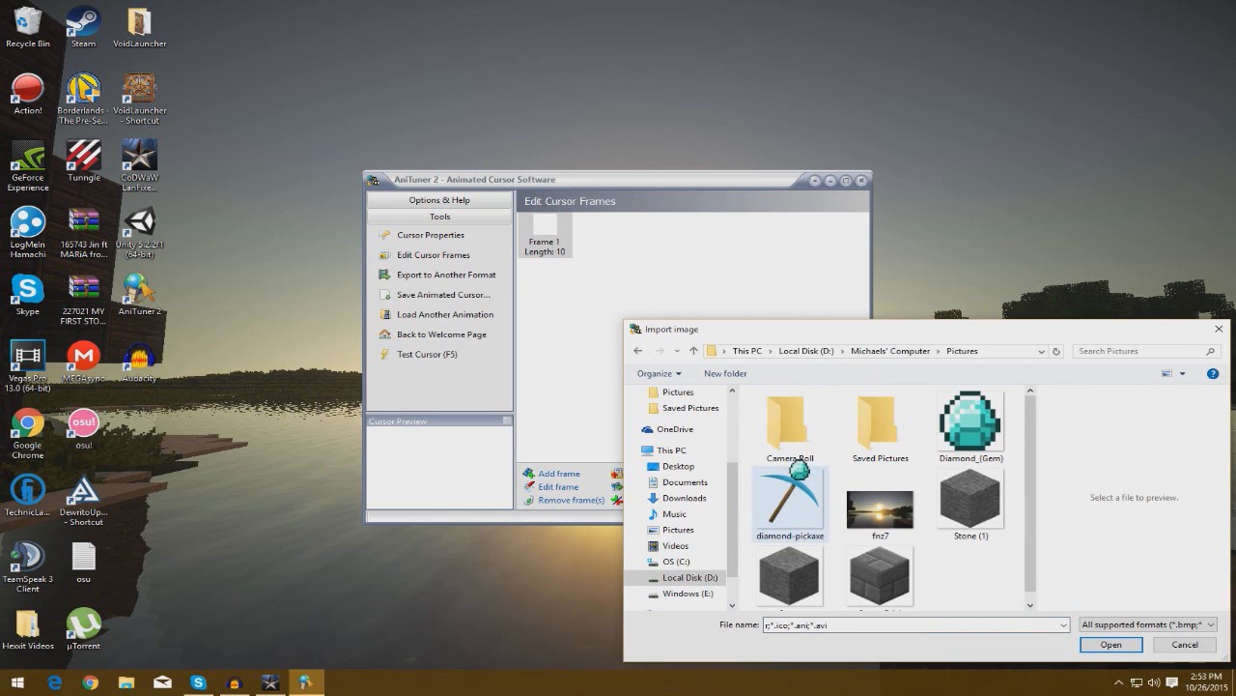
left_click(797, 492)
left_click(1111, 643)
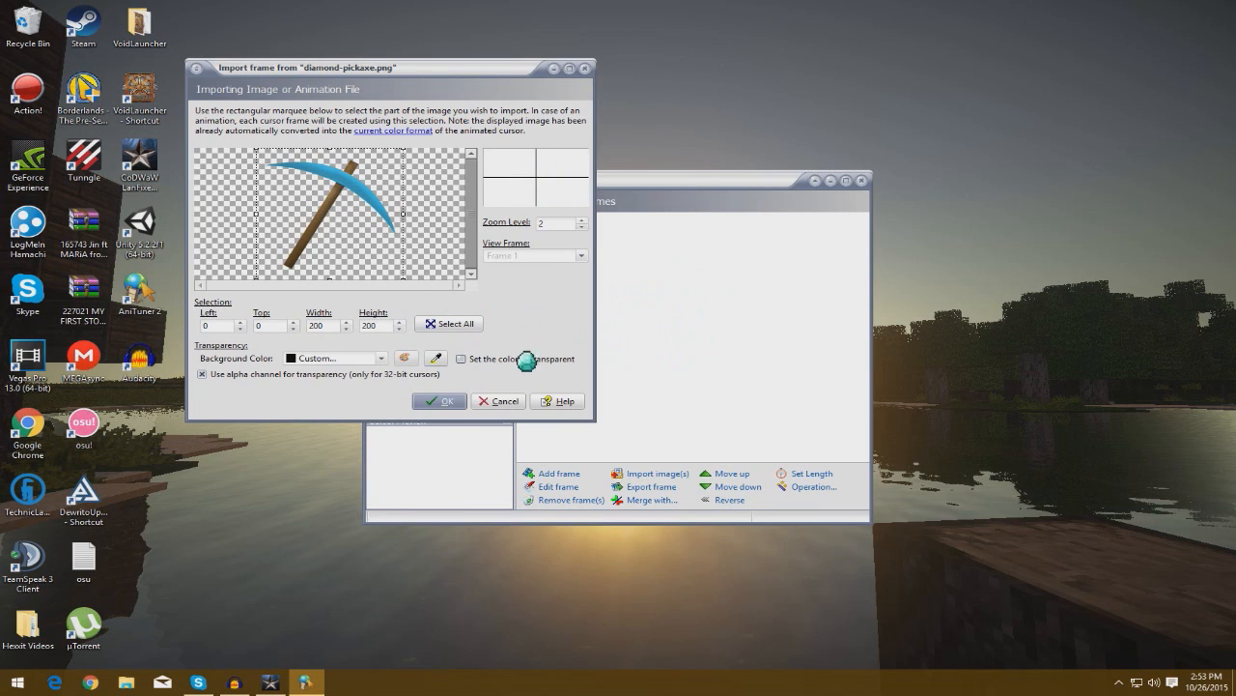
left_click(440, 402)
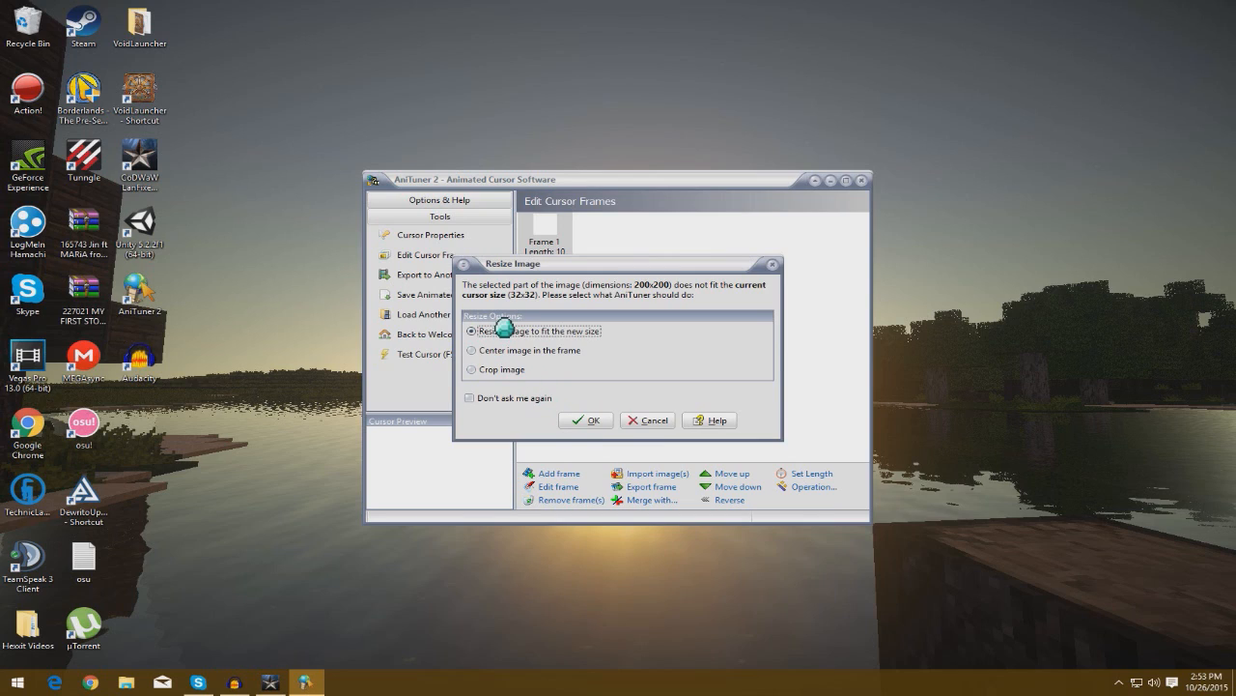
left_click(579, 421)
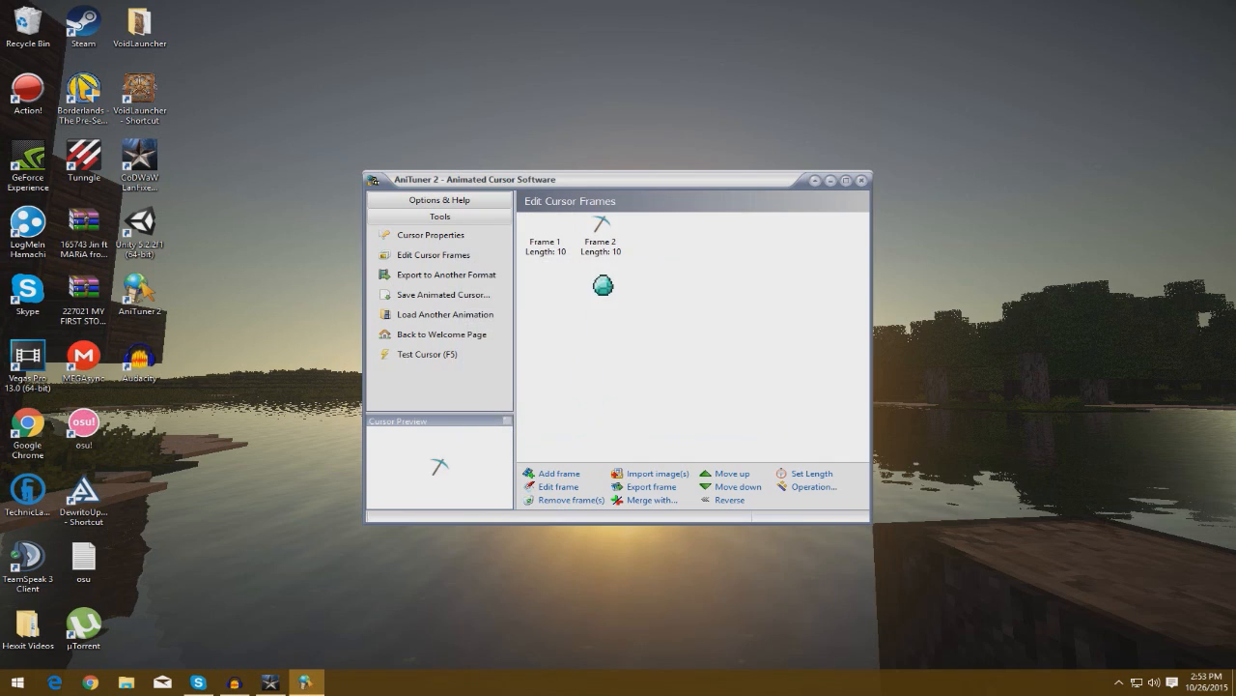
Delete the blank first frame from the animated cursor.
right_click(546, 232)
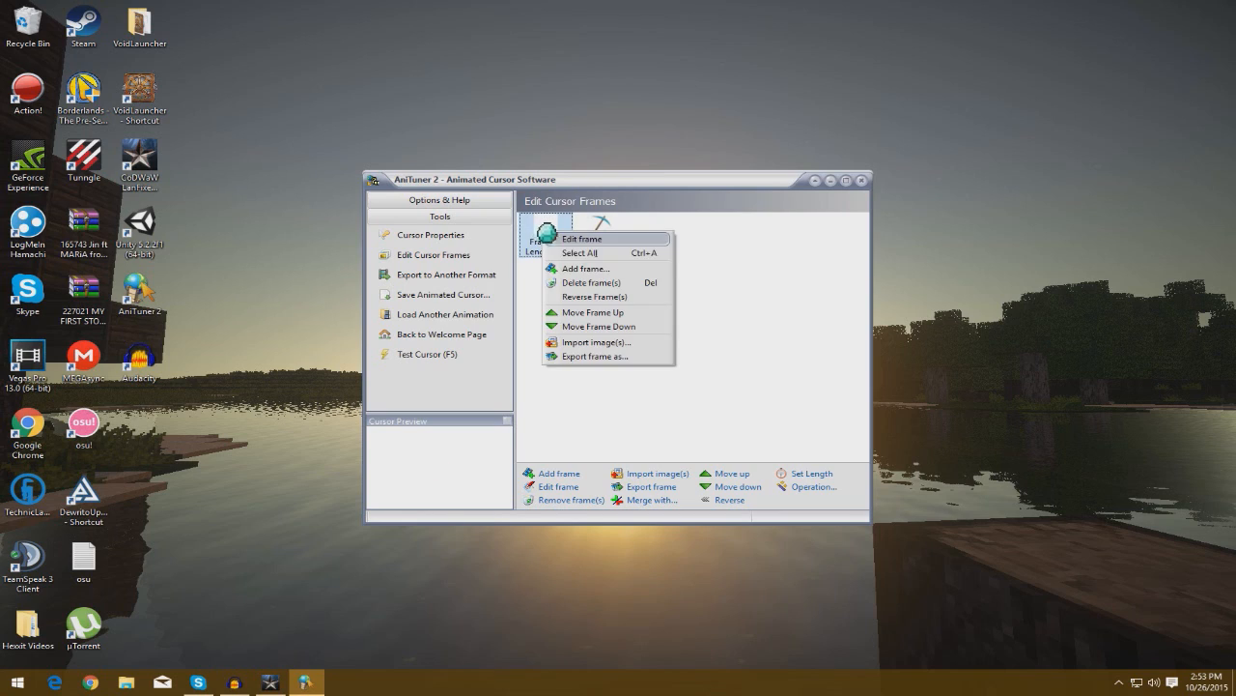
left_click(591, 282)
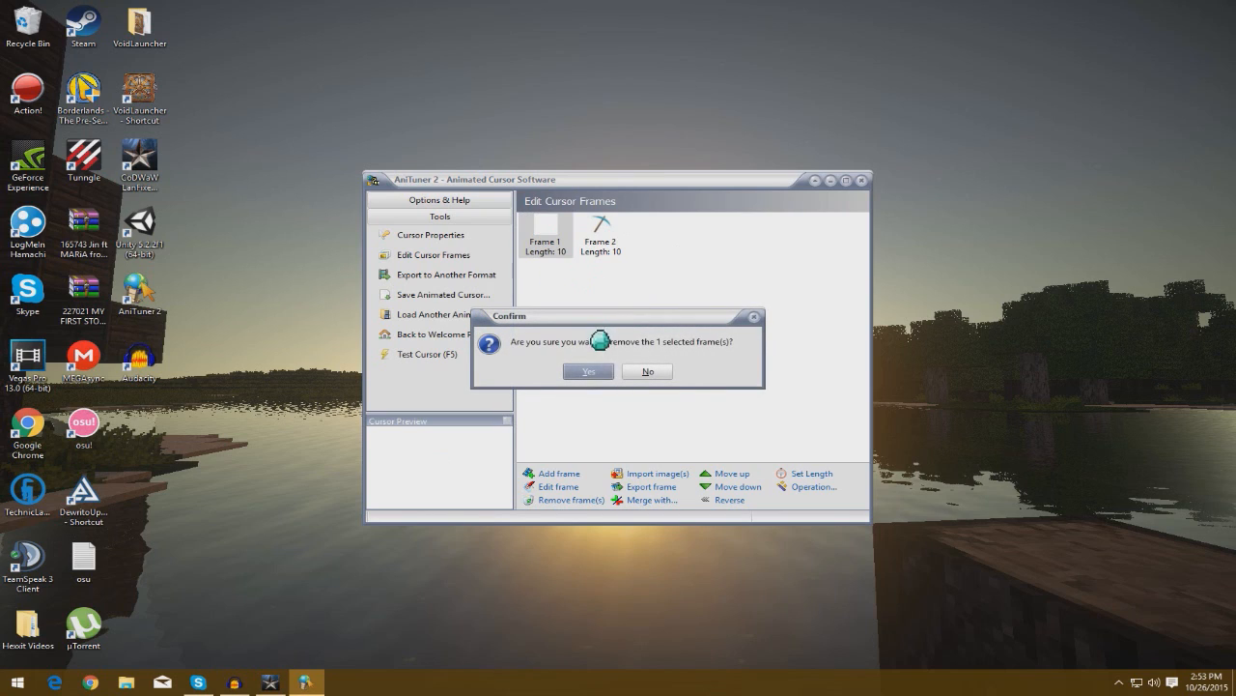
left_click(597, 372)
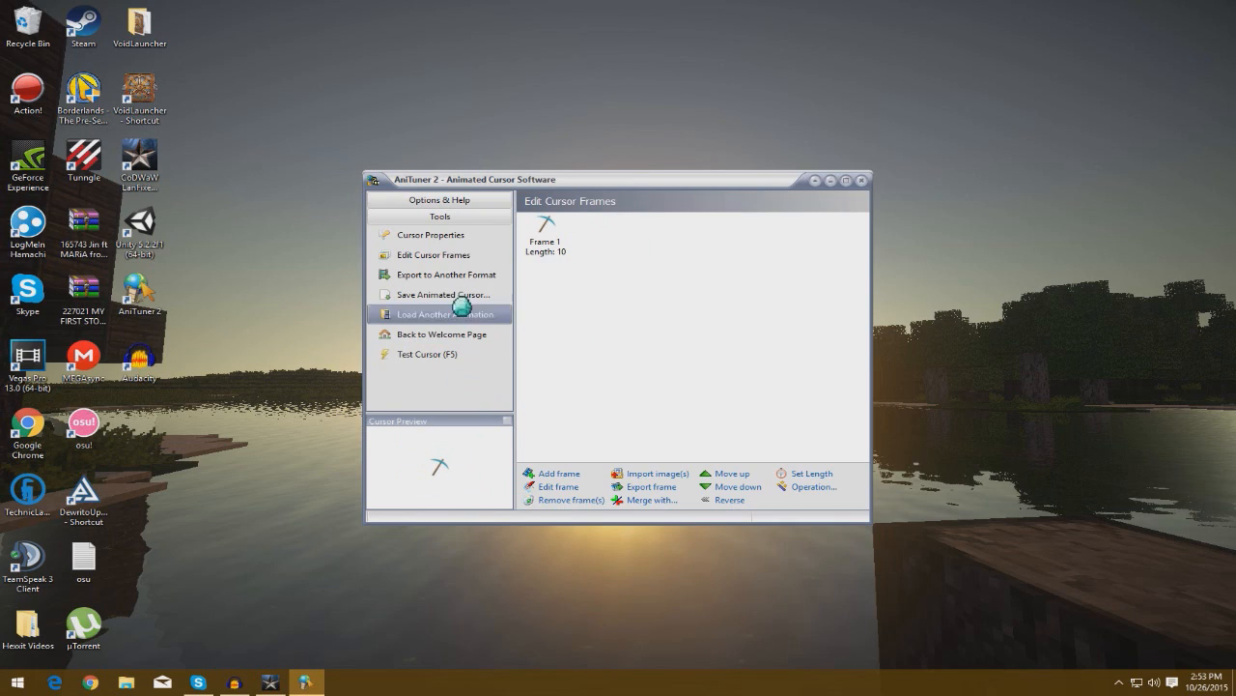
Set the cursor's hotspot to X 16 and Y 16, and run a cursor test.
left_click(447, 235)
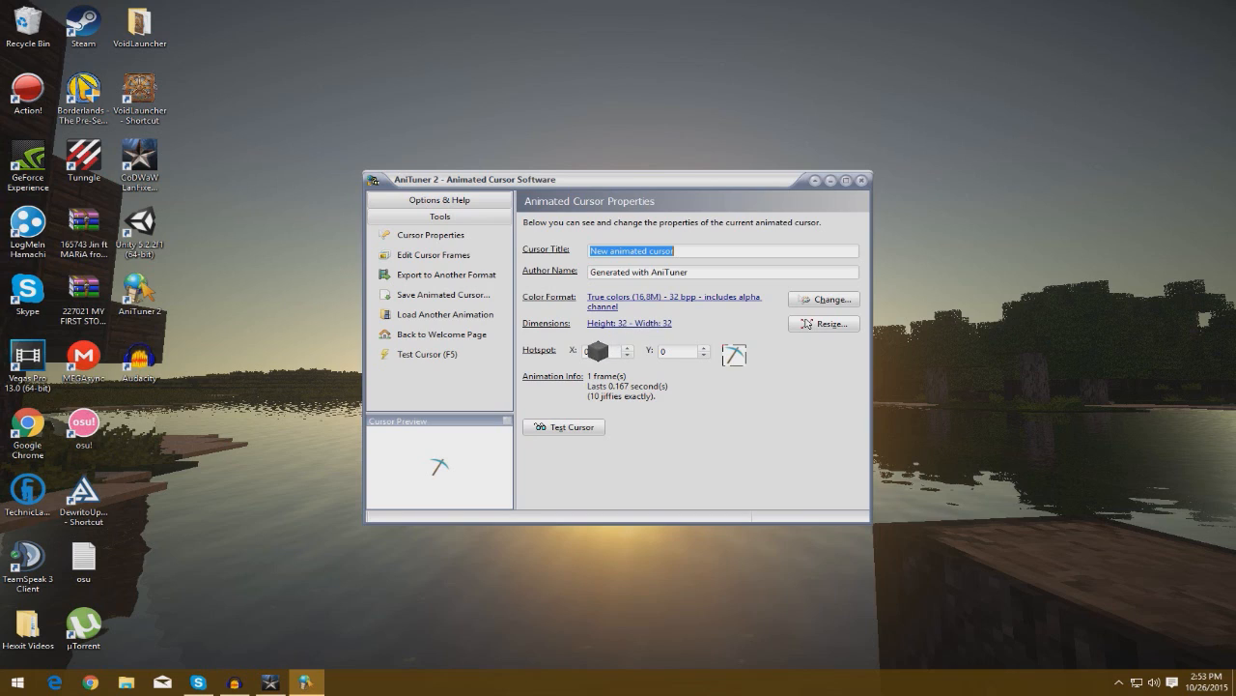
double_click(601, 352)
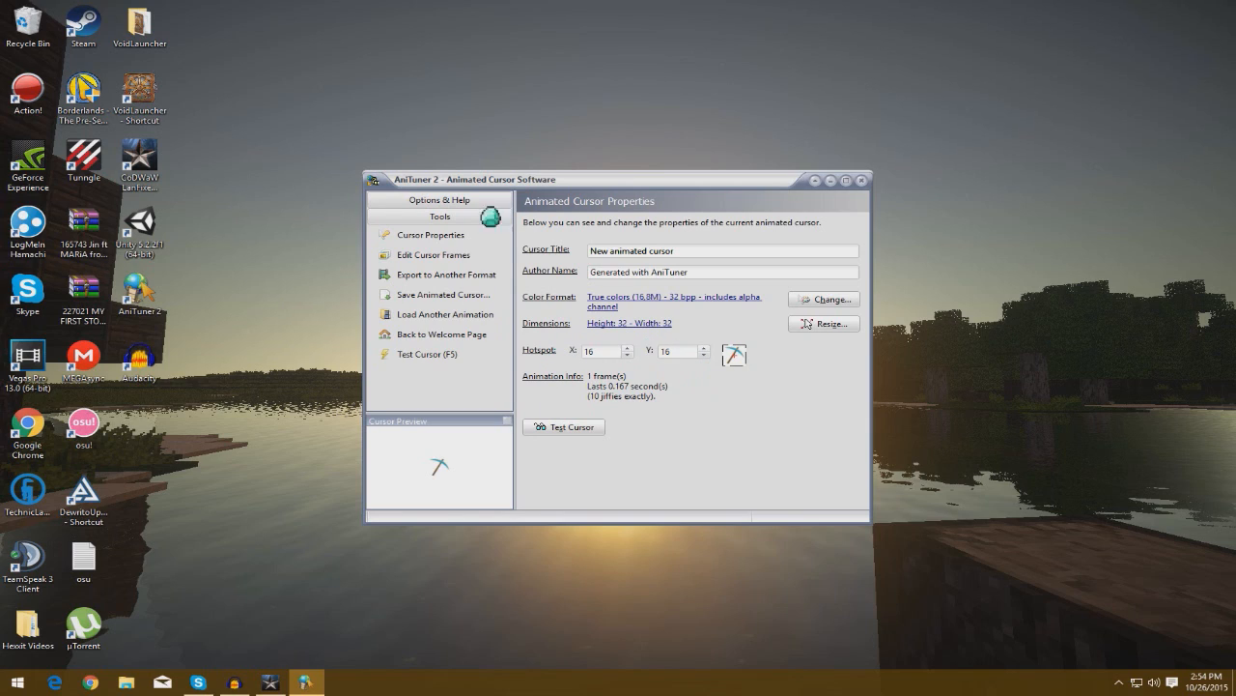
left_click(568, 428)
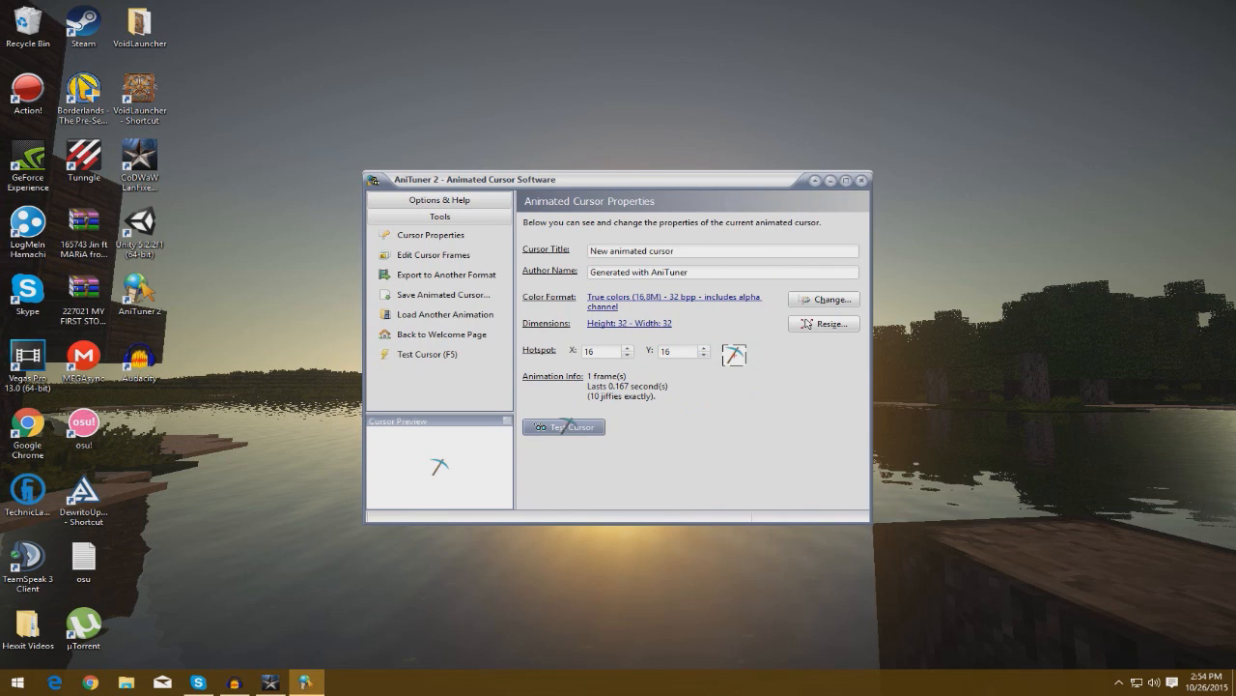
left_click(568, 426)
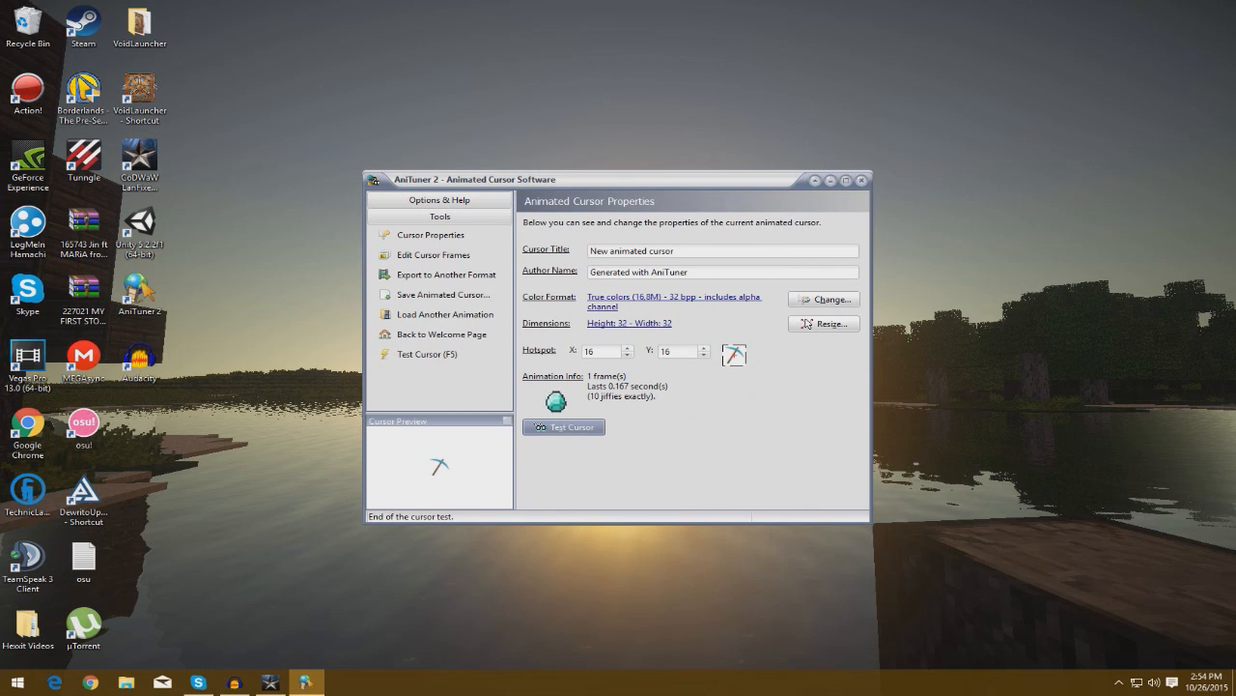
Save the animated cursor as pickaxe in the Cursors folder and close AniTuner.
left_click(446, 294)
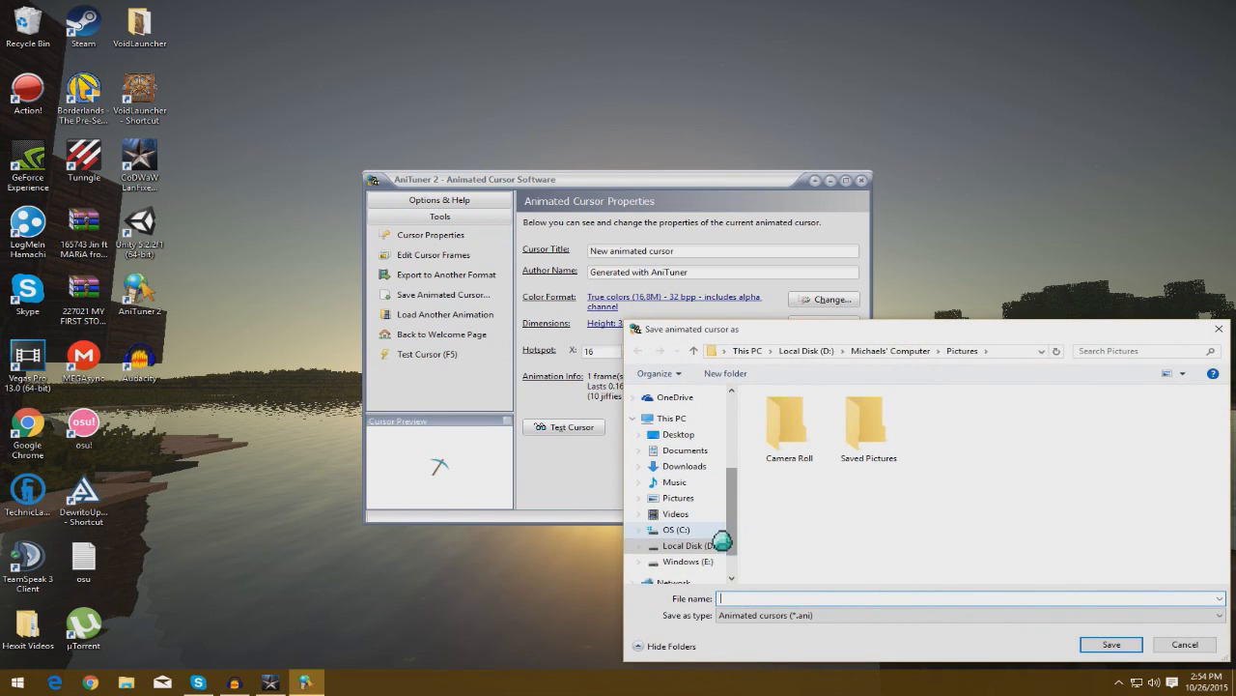
left_click(877, 351)
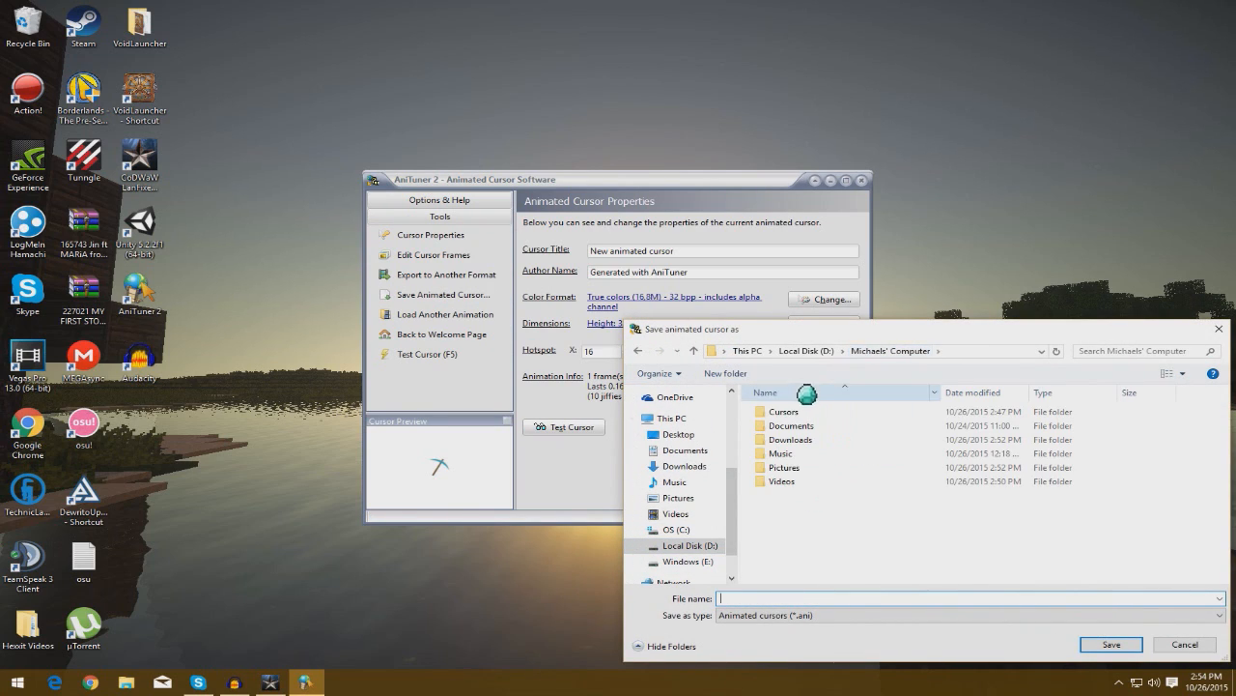
double_click(763, 412)
left_click(823, 597)
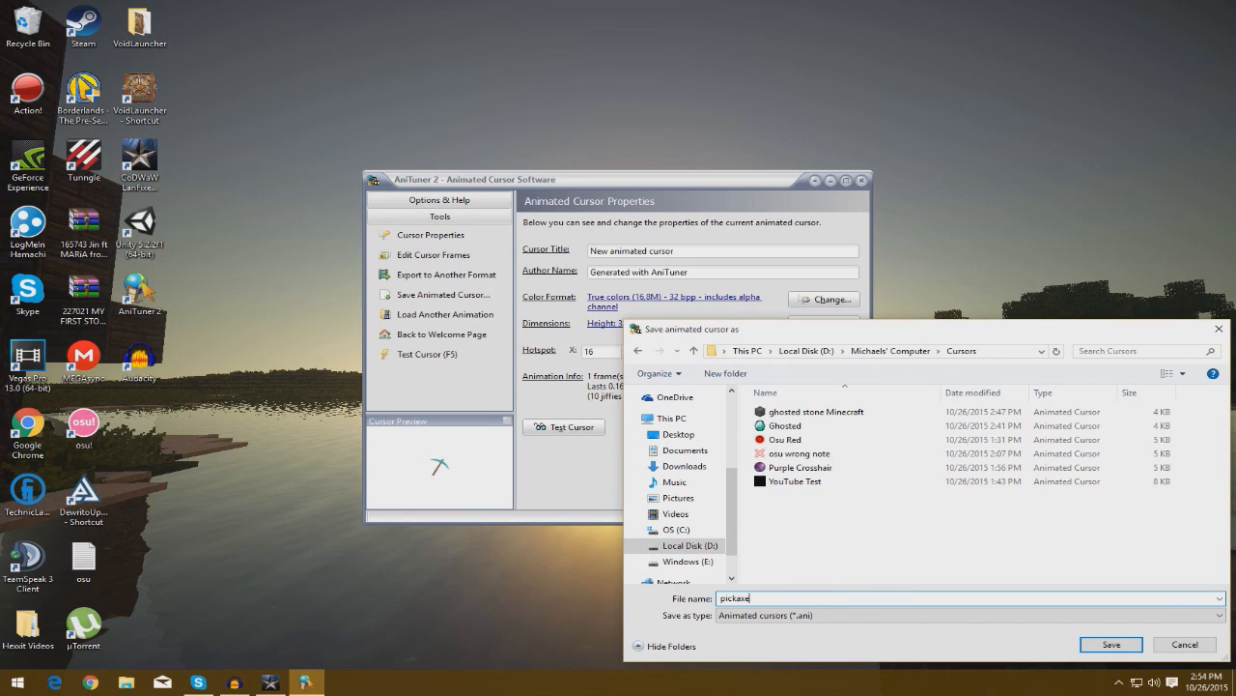
key("Return")
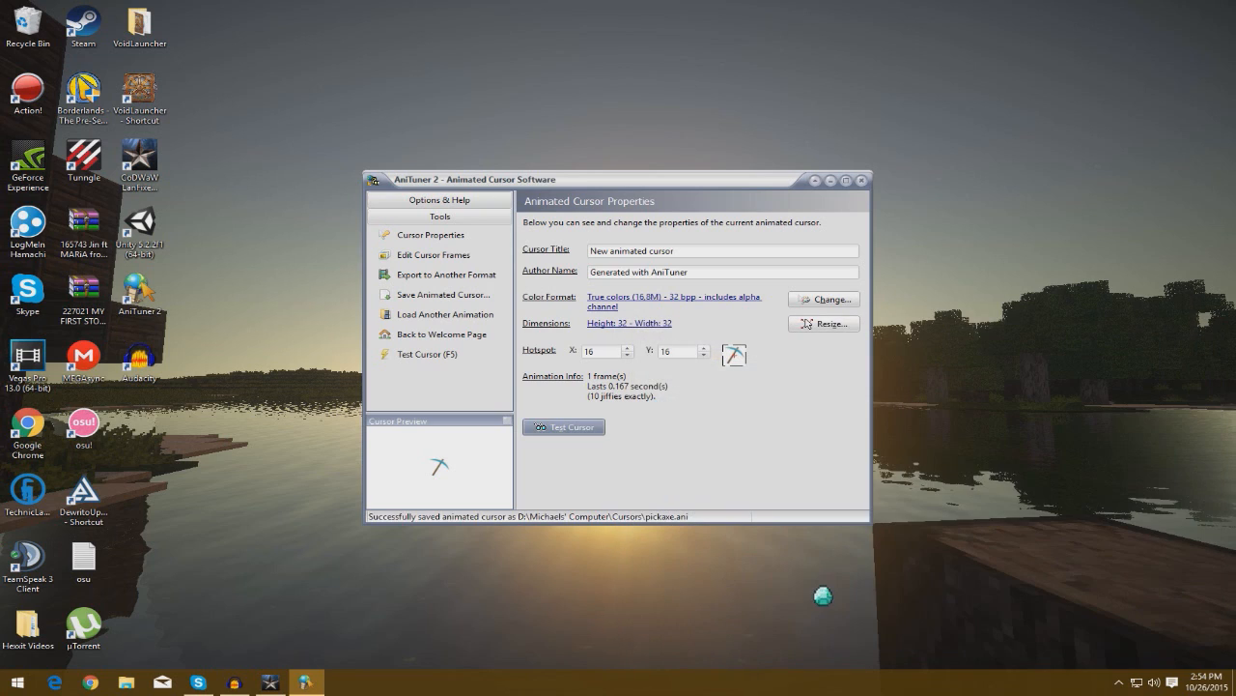
left_click(861, 180)
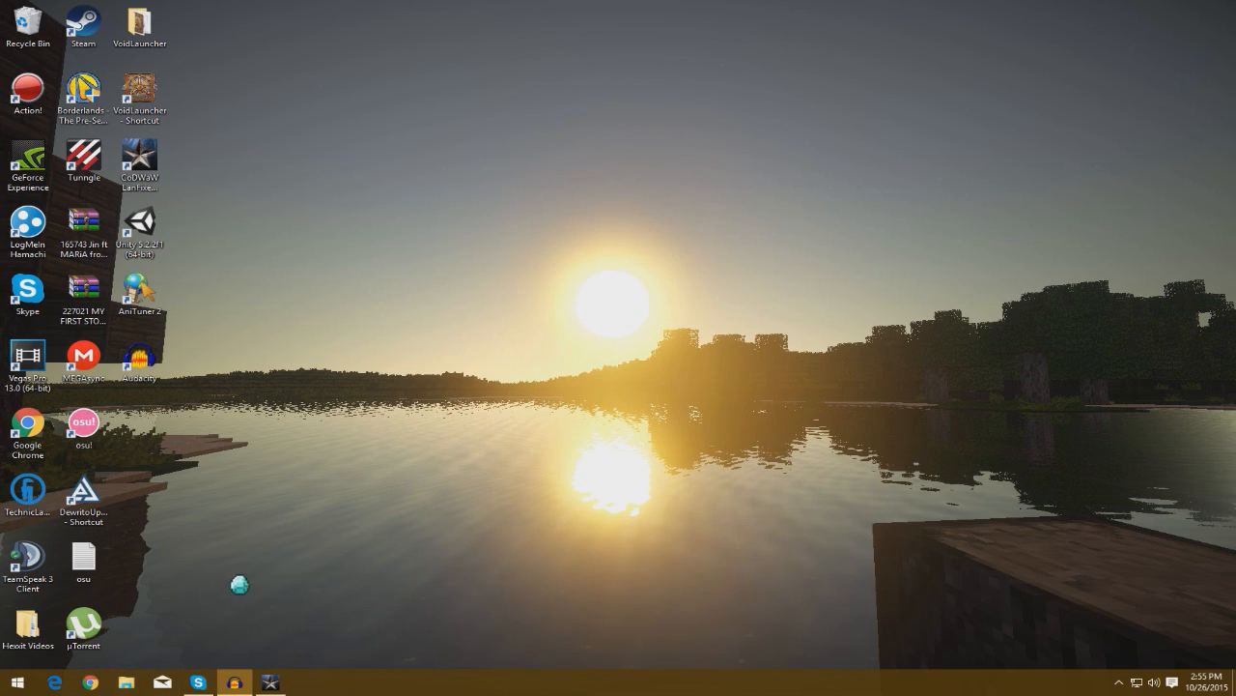
Open the Windows Control Panel and go to the System and Security category.
mouse_move(276, 683)
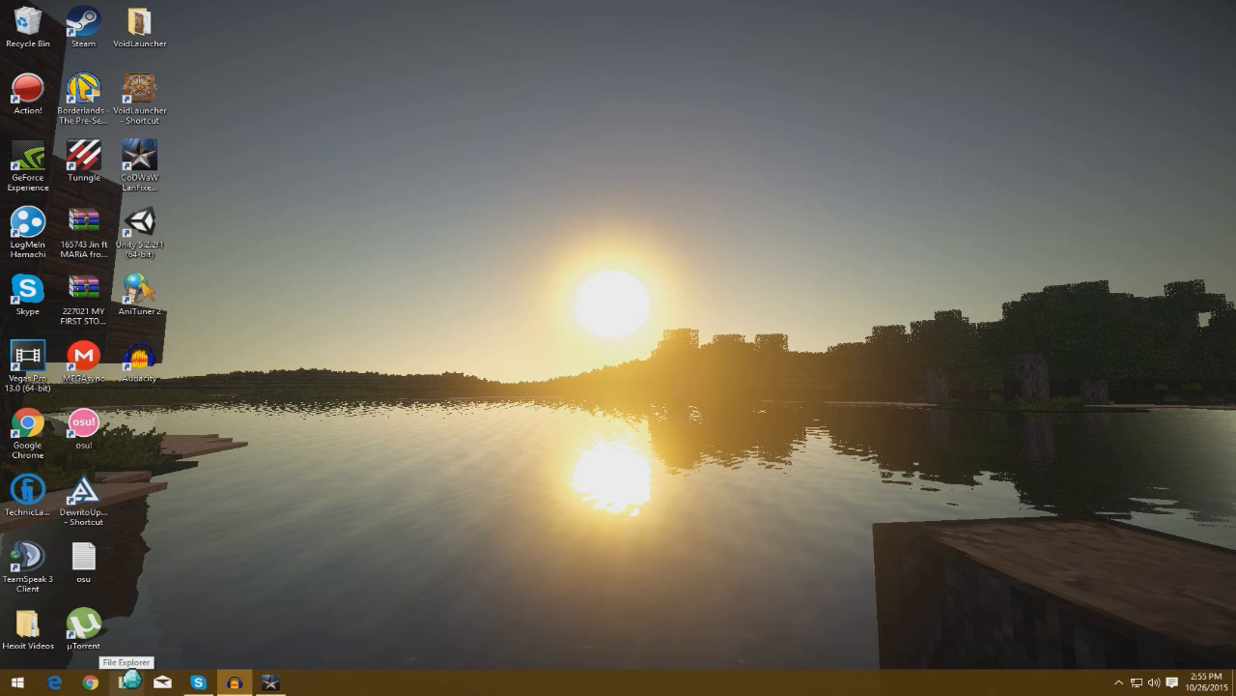
key("super")
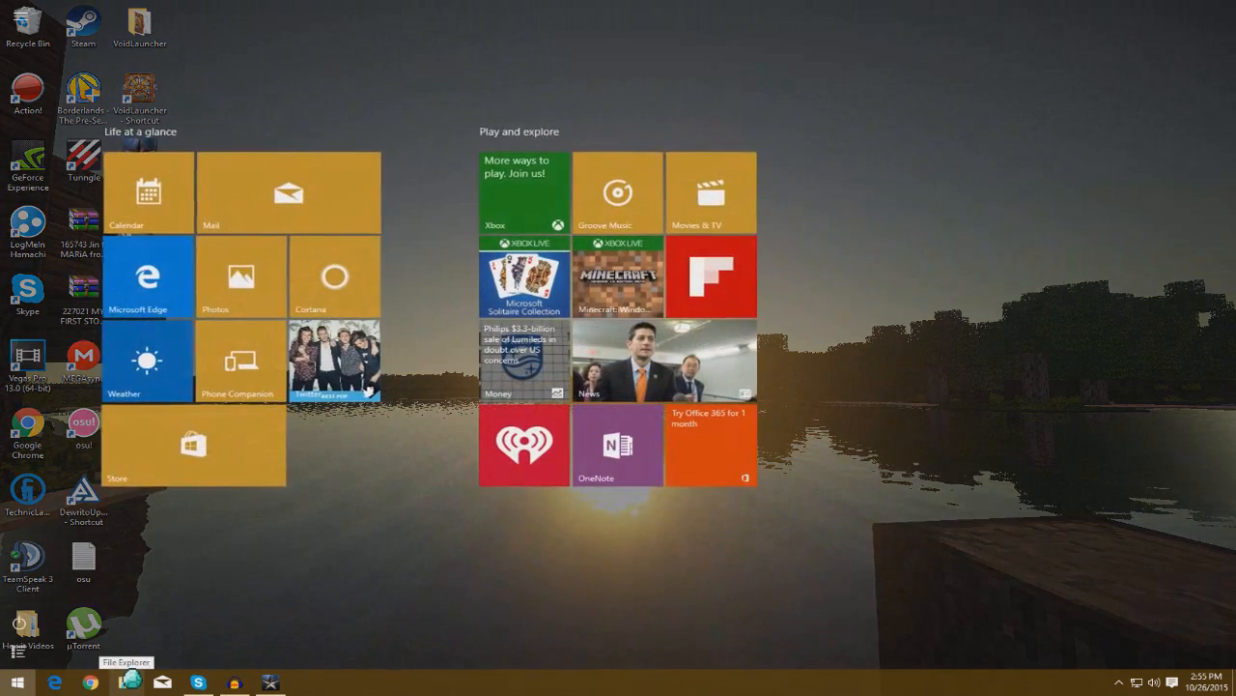
type("control pannel")
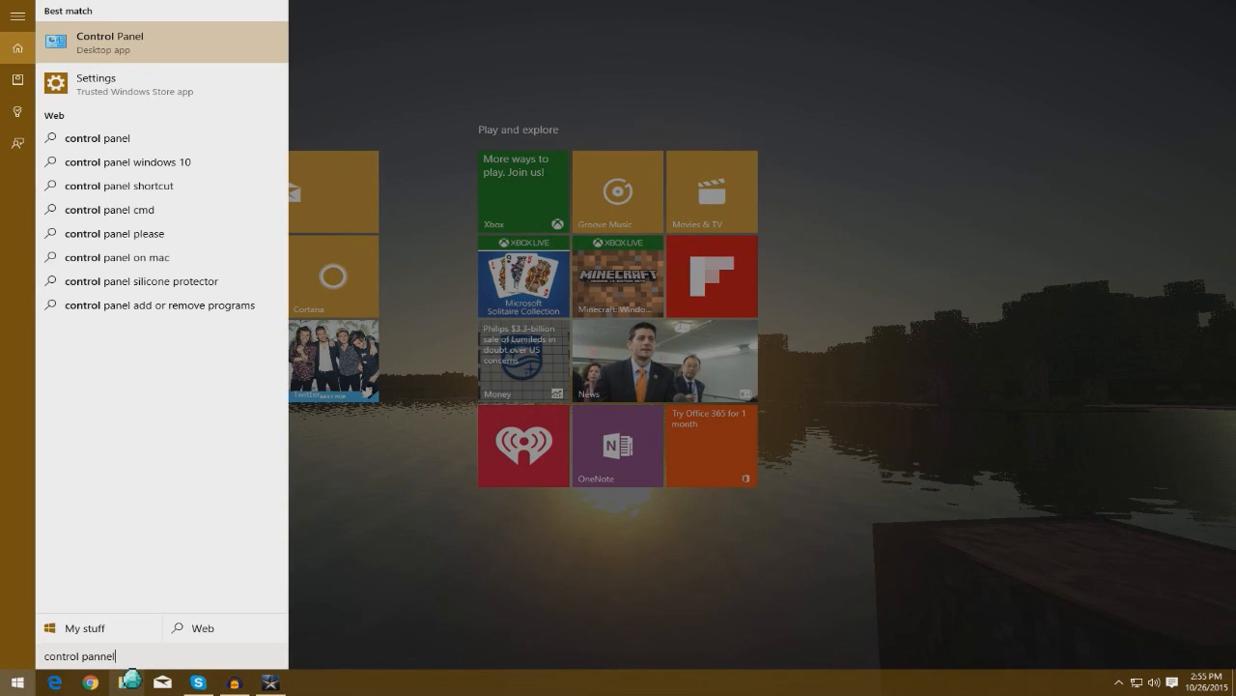
key("Return")
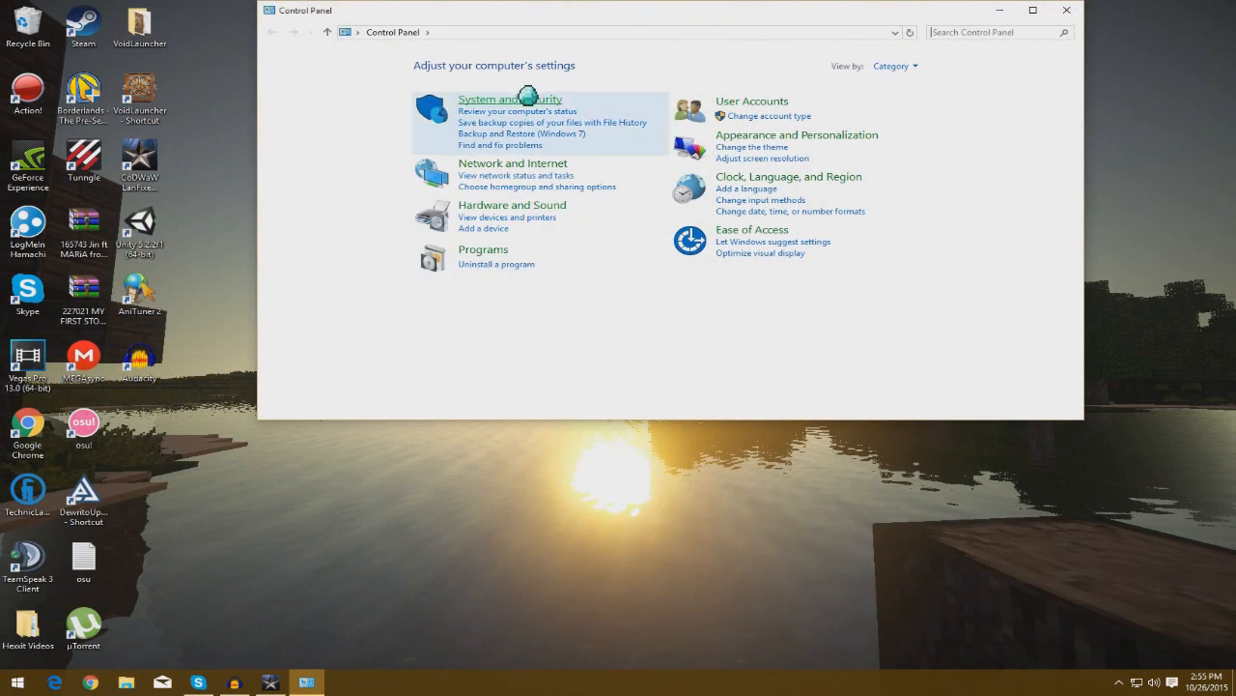
left_click(526, 100)
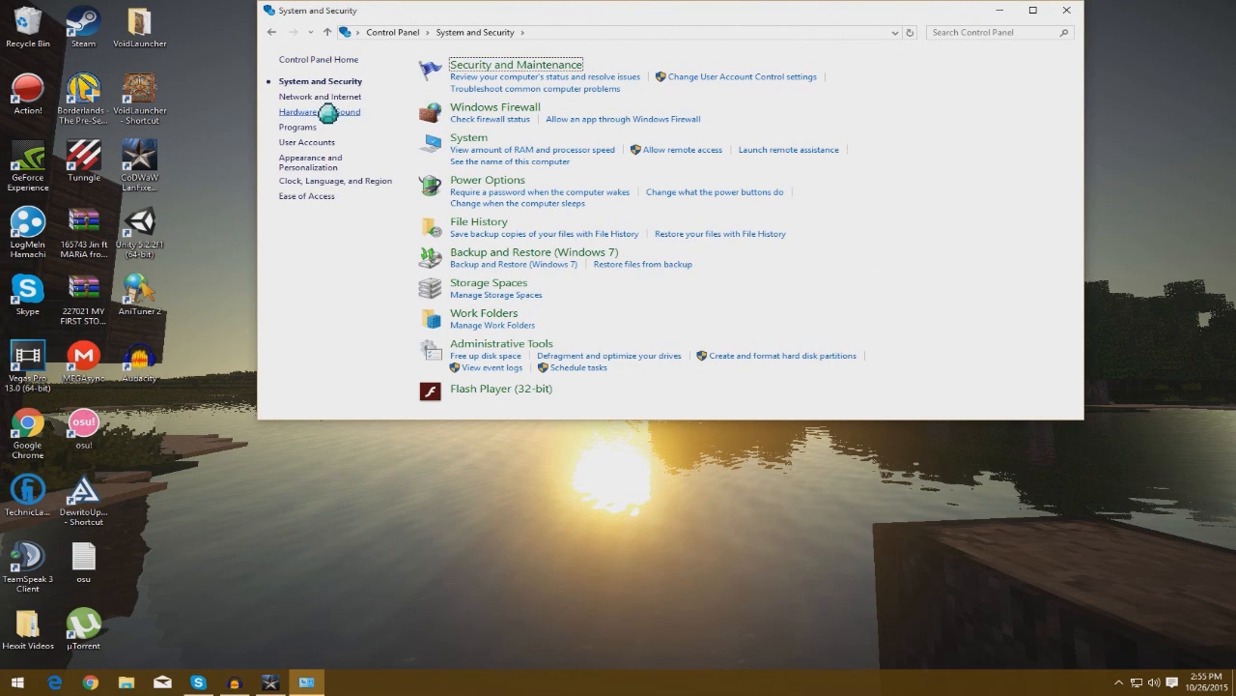
Open the Pointers settings of Mouse Properties from Hardware and Sound and look through the customizable pointers.
left_click(327, 113)
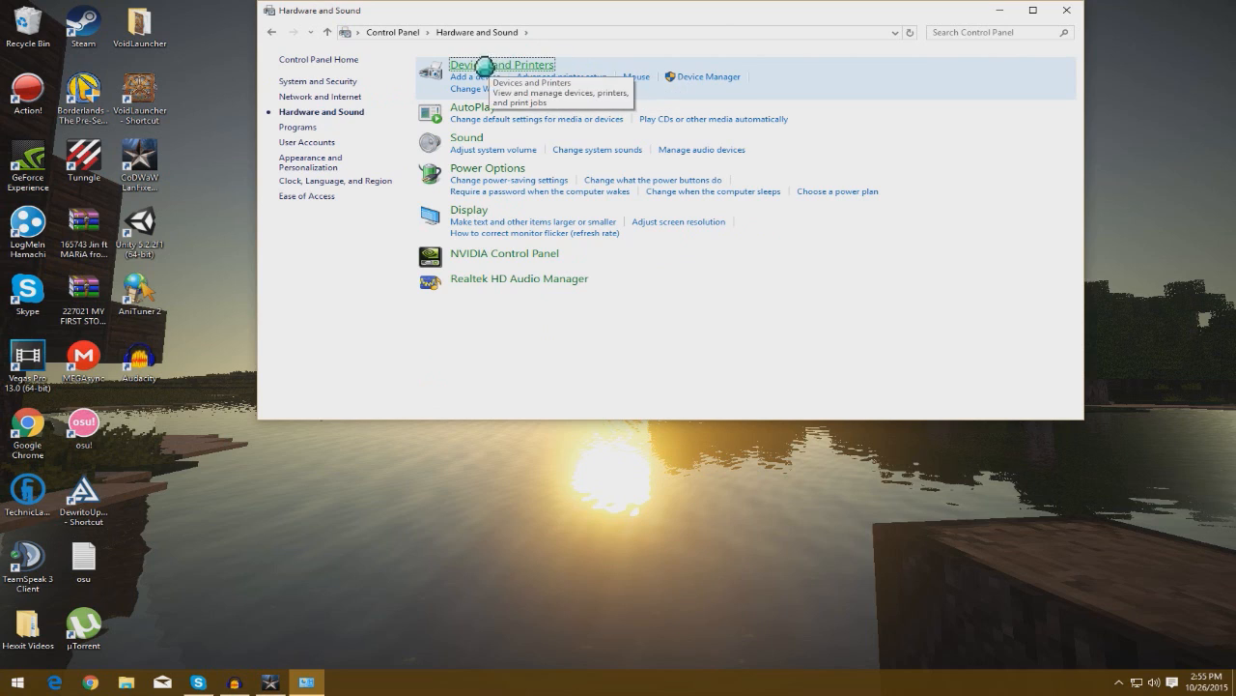
left_click(637, 76)
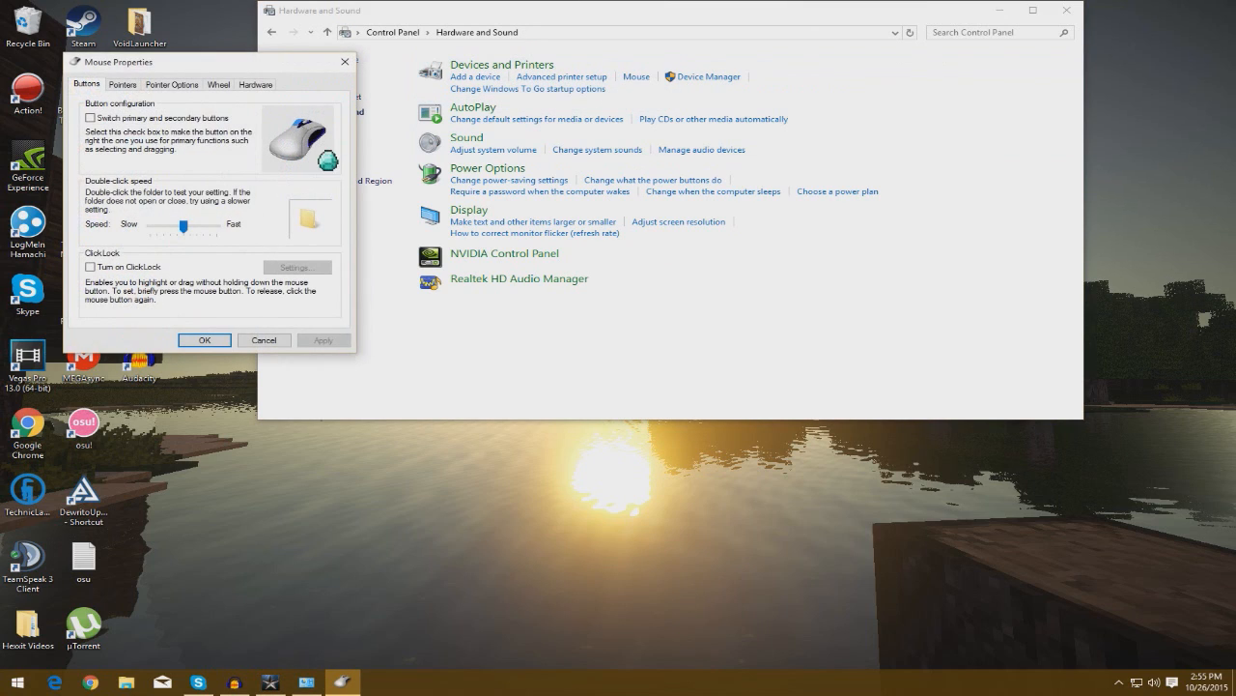
left_click(123, 84)
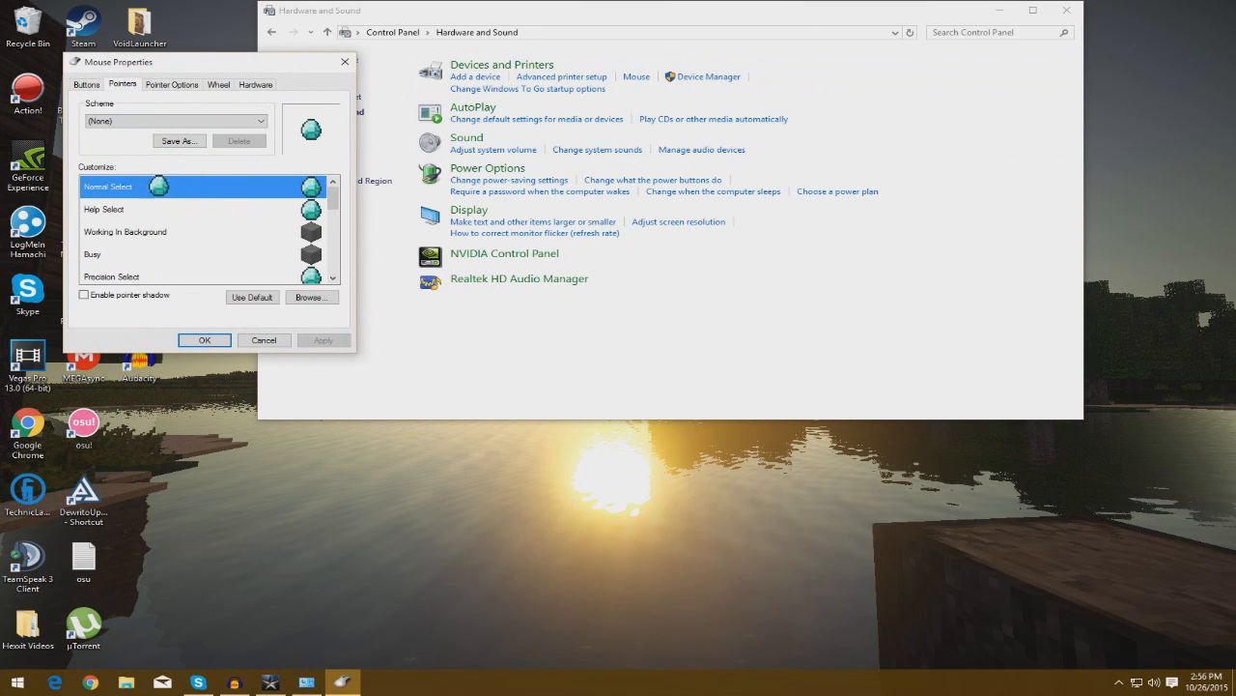
scroll(234, 215, "down", 4)
scroll(234, 218, "up", 5)
Assign the pickaxe cursor from the Cursors folder on Local Disk (D:) to the Normal Select pointer and apply it.
left_click(311, 297)
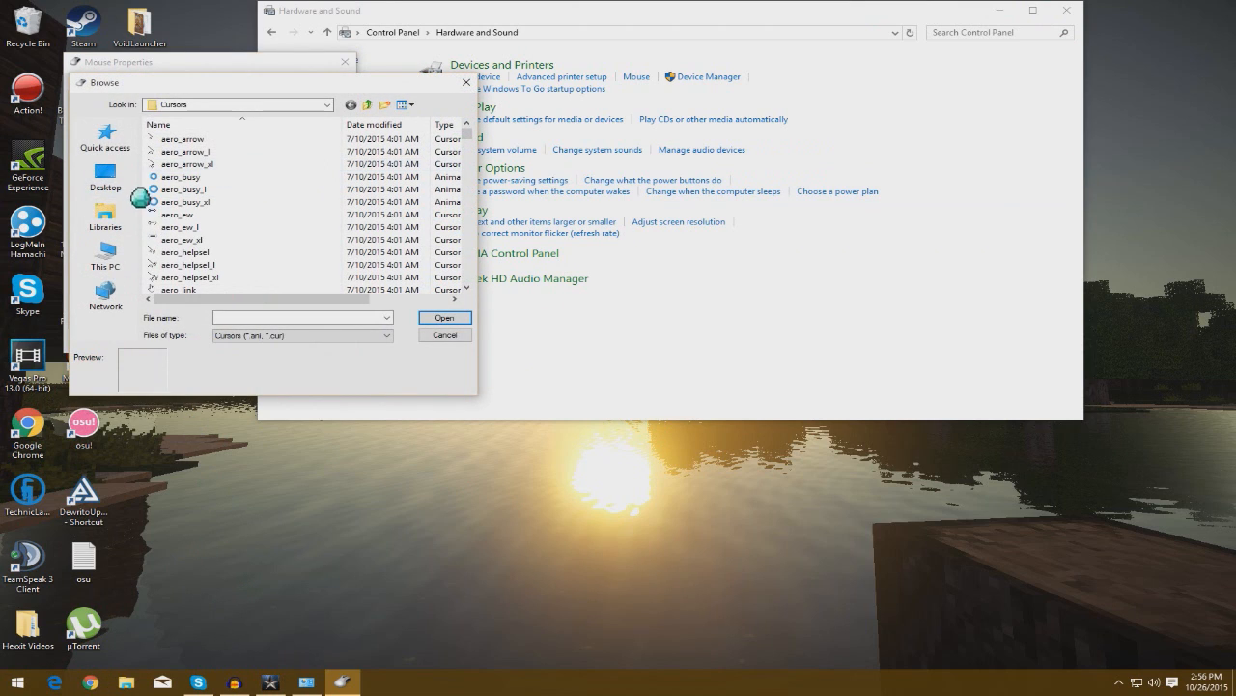
left_click(106, 253)
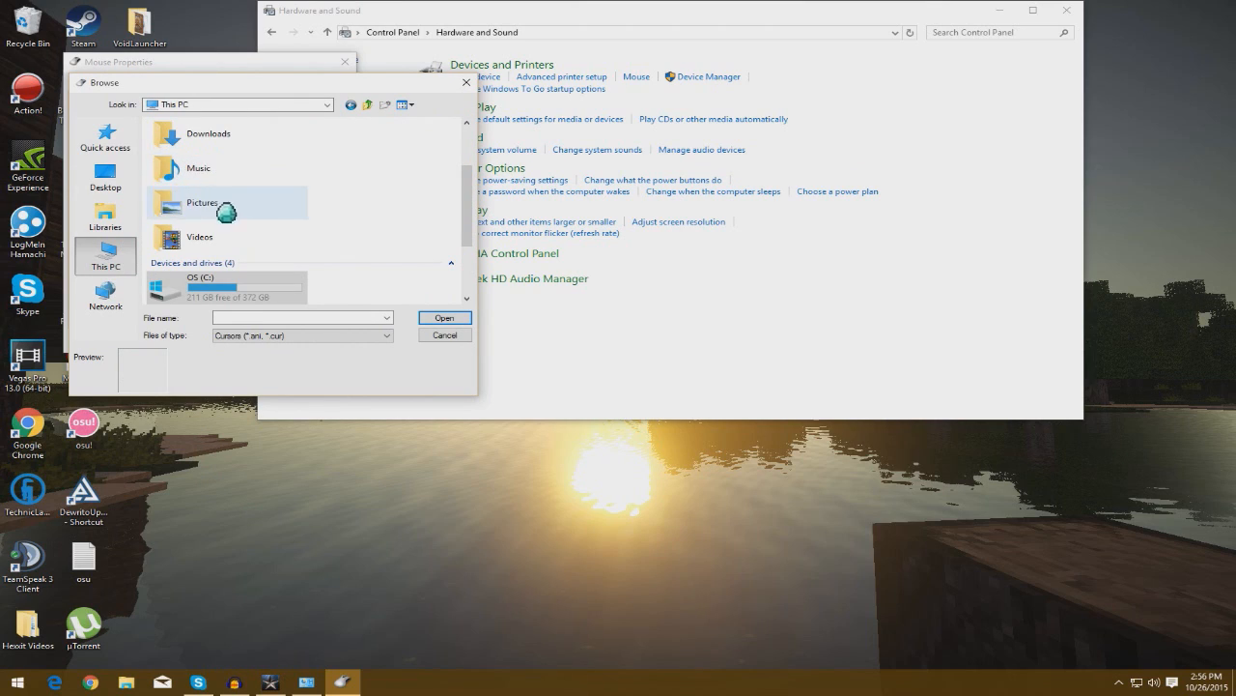
scroll(228, 227, "down", 2)
double_click(239, 235)
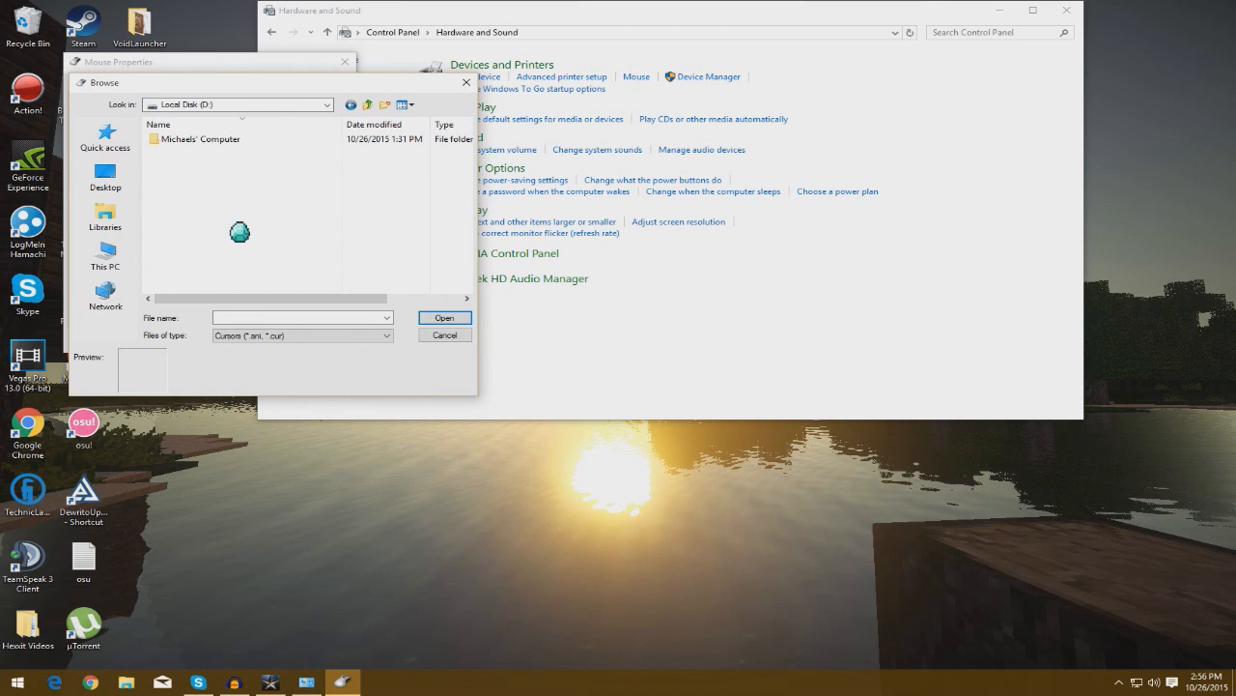
double_click(229, 140)
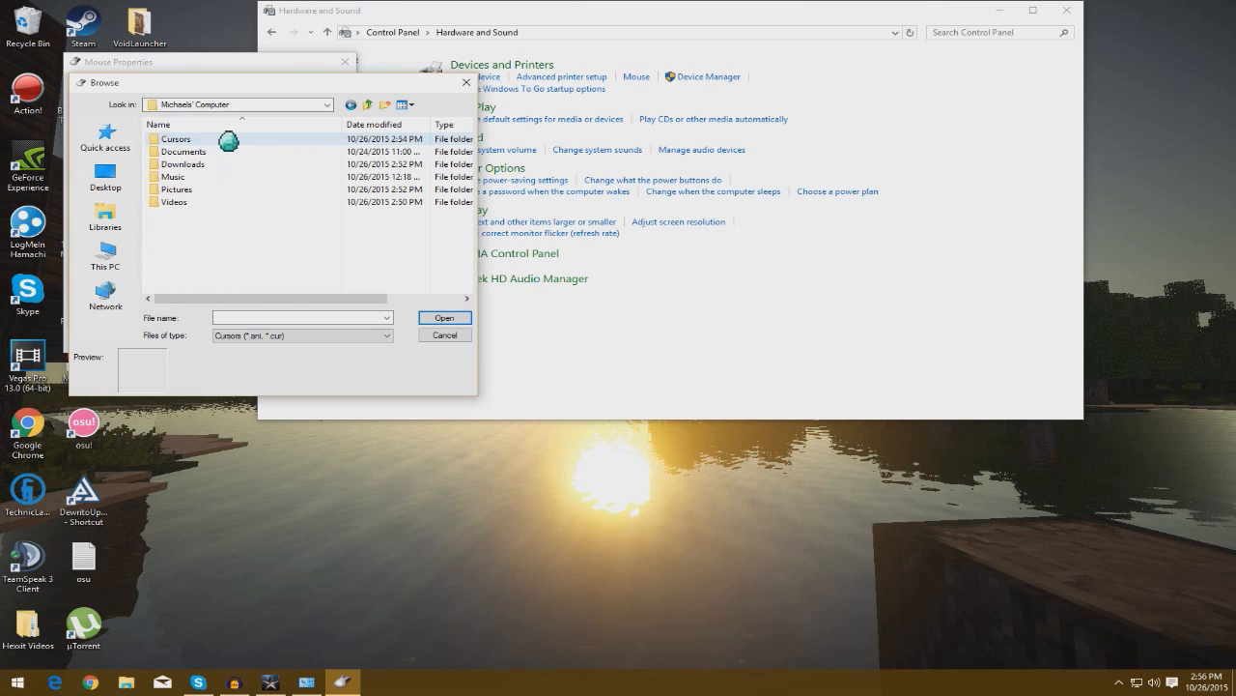
double_click(229, 142)
left_click(190, 189)
left_click(443, 317)
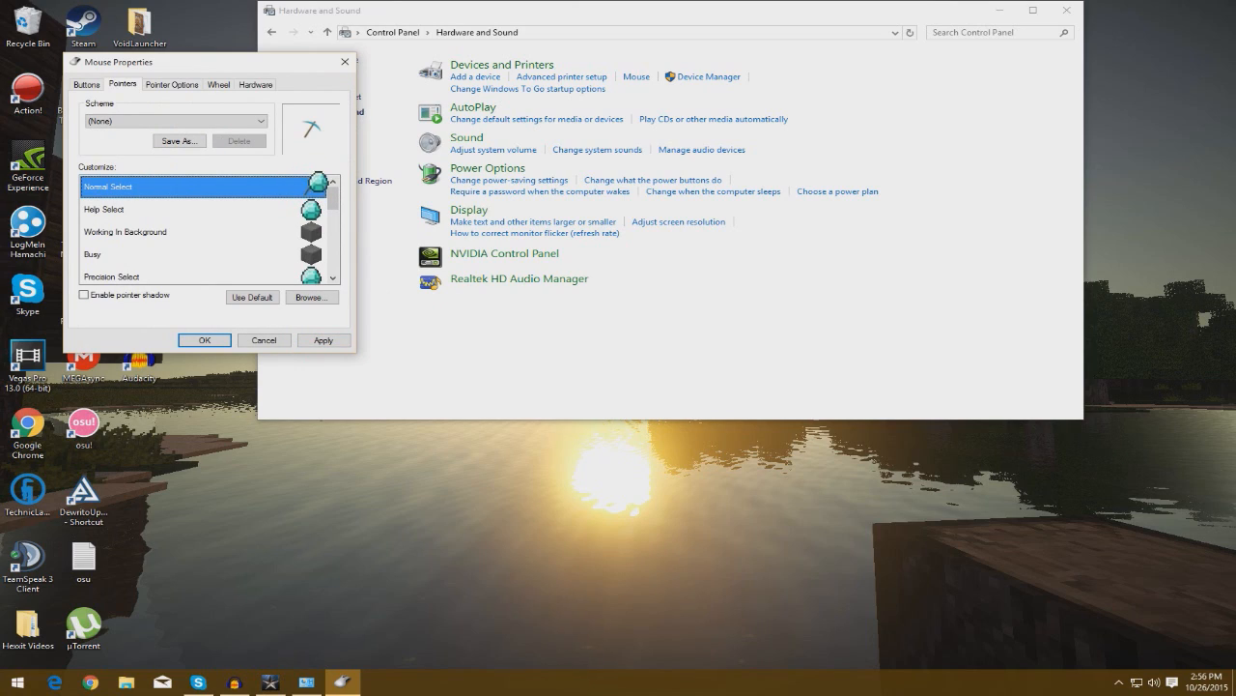
left_click(321, 340)
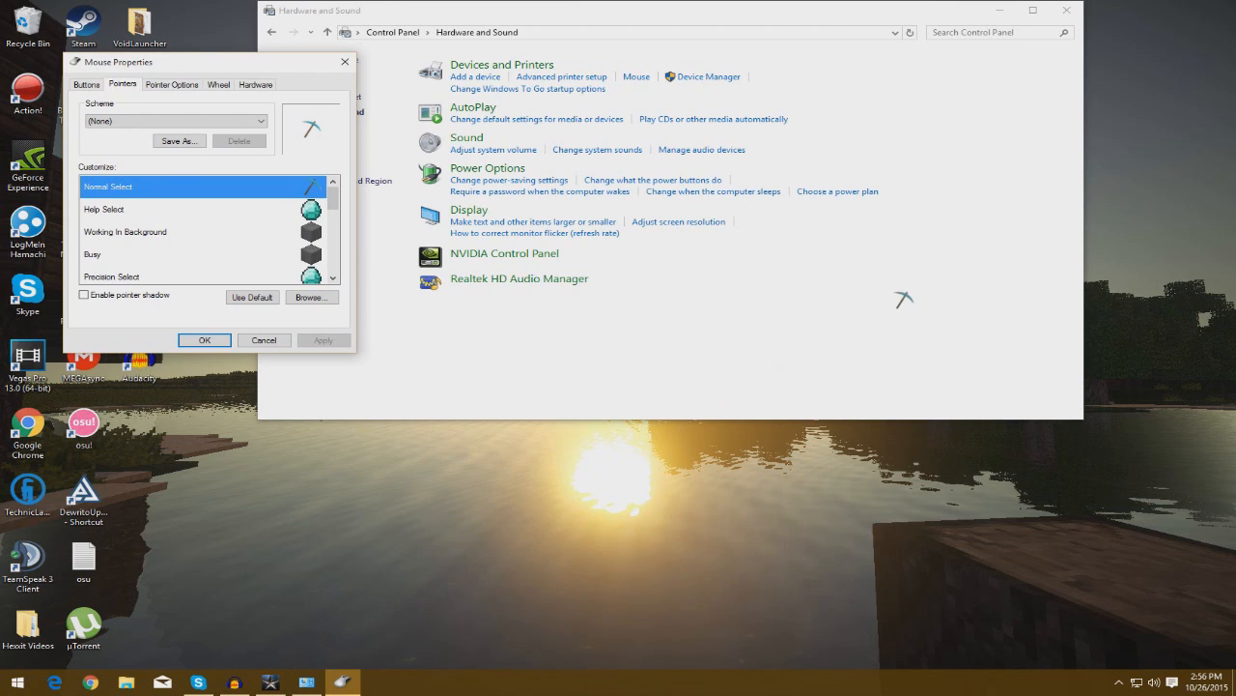
Minimize the Control Panel, set the Normal Select pointer to the Ghosted cursor, and apply and accept the mouse properties.
left_click(1000, 9)
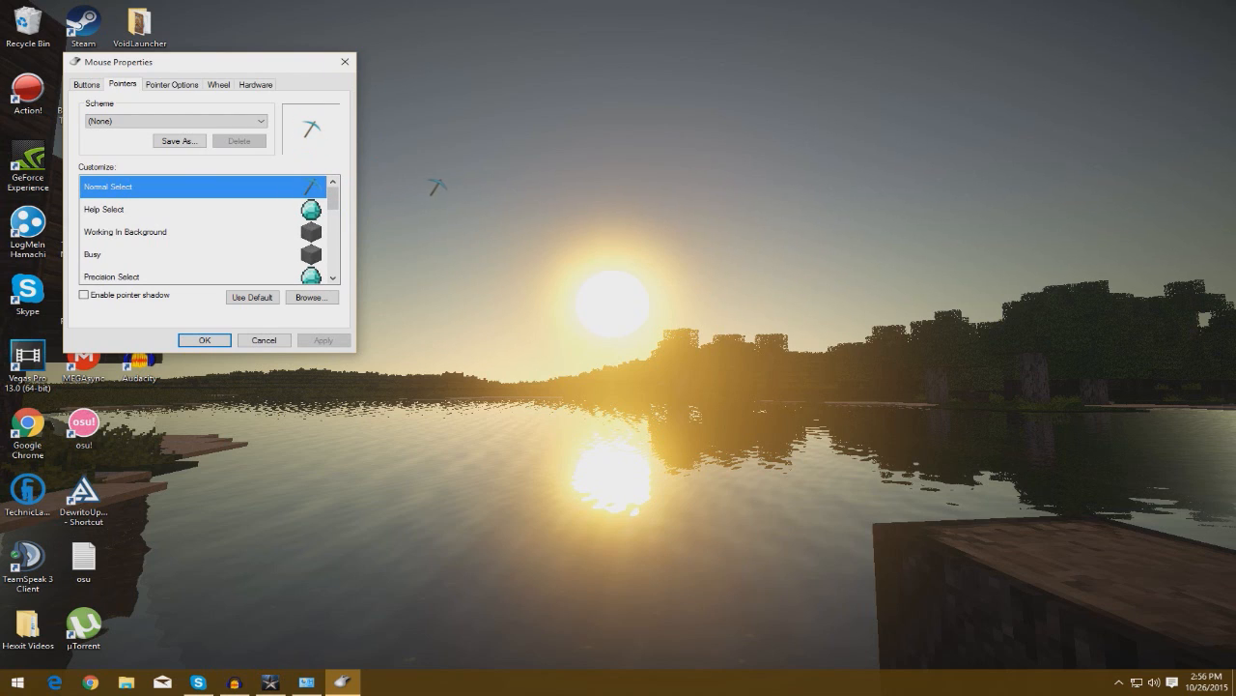
double_click(290, 186)
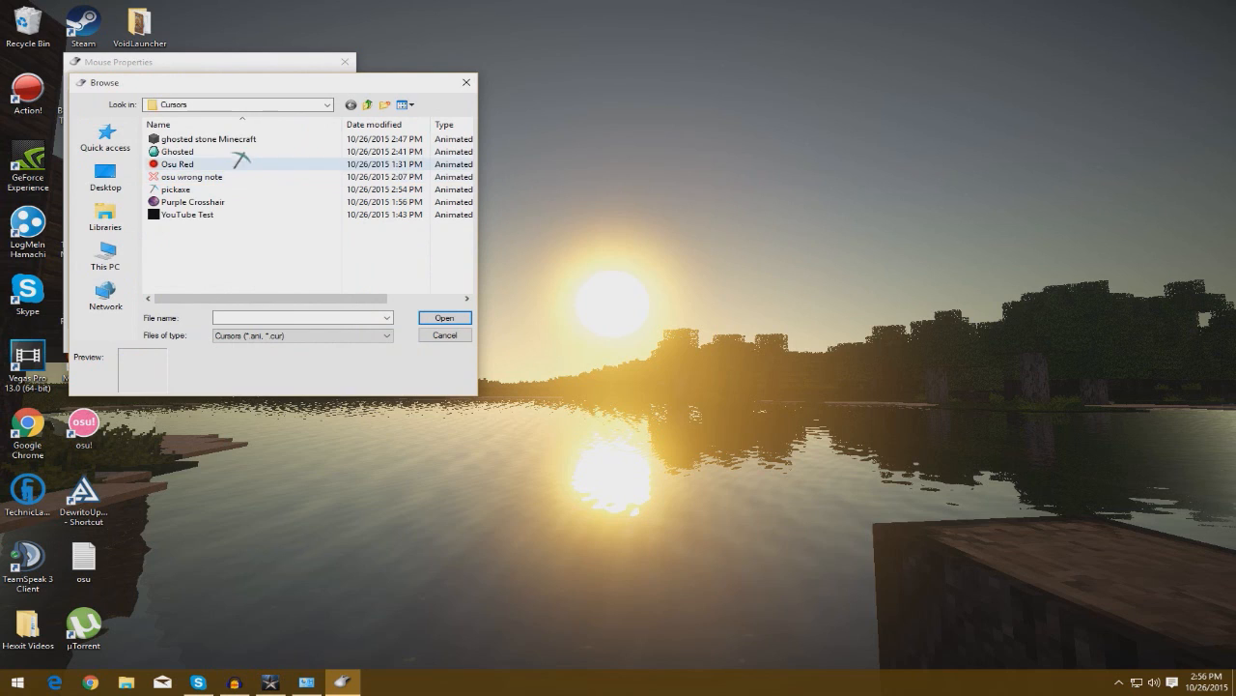
left_click(208, 152)
left_click(444, 318)
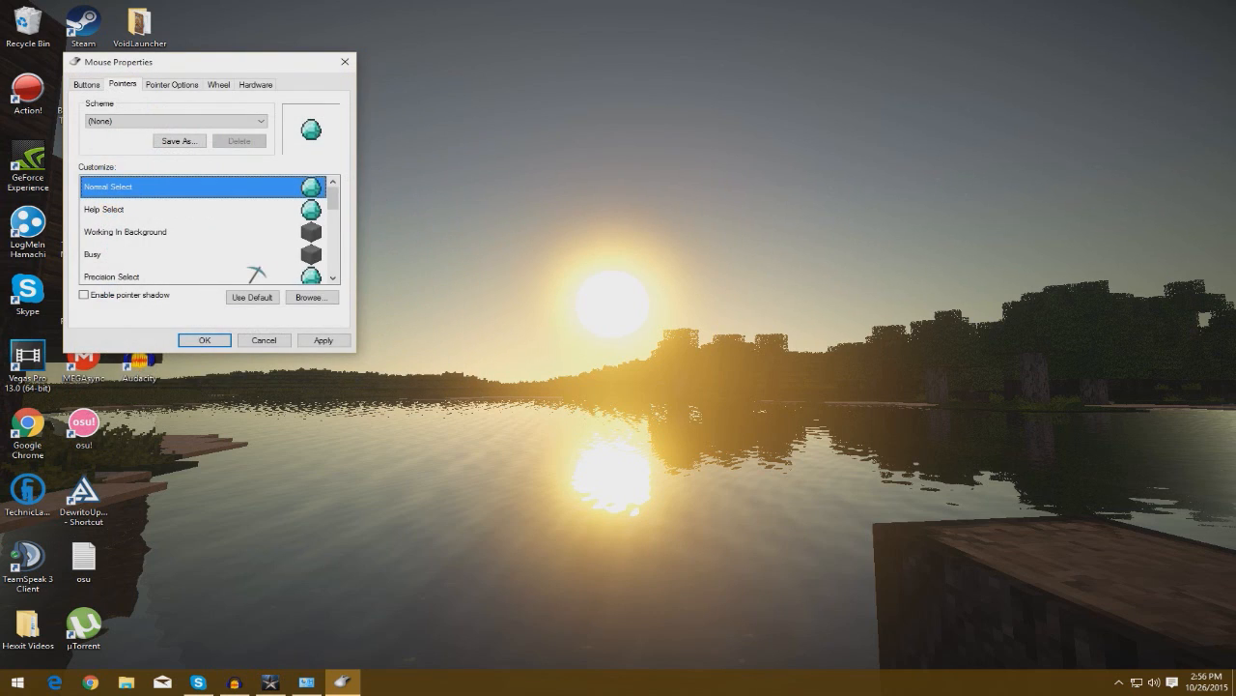
left_click(327, 341)
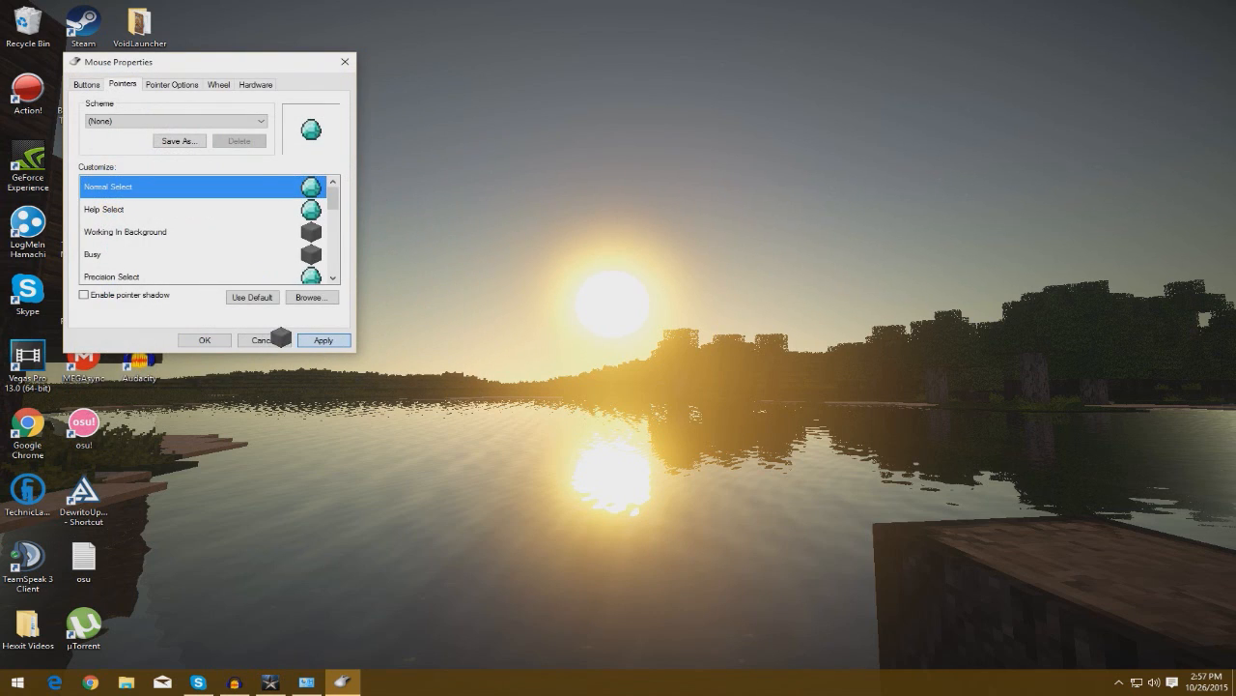
left_click(206, 340)
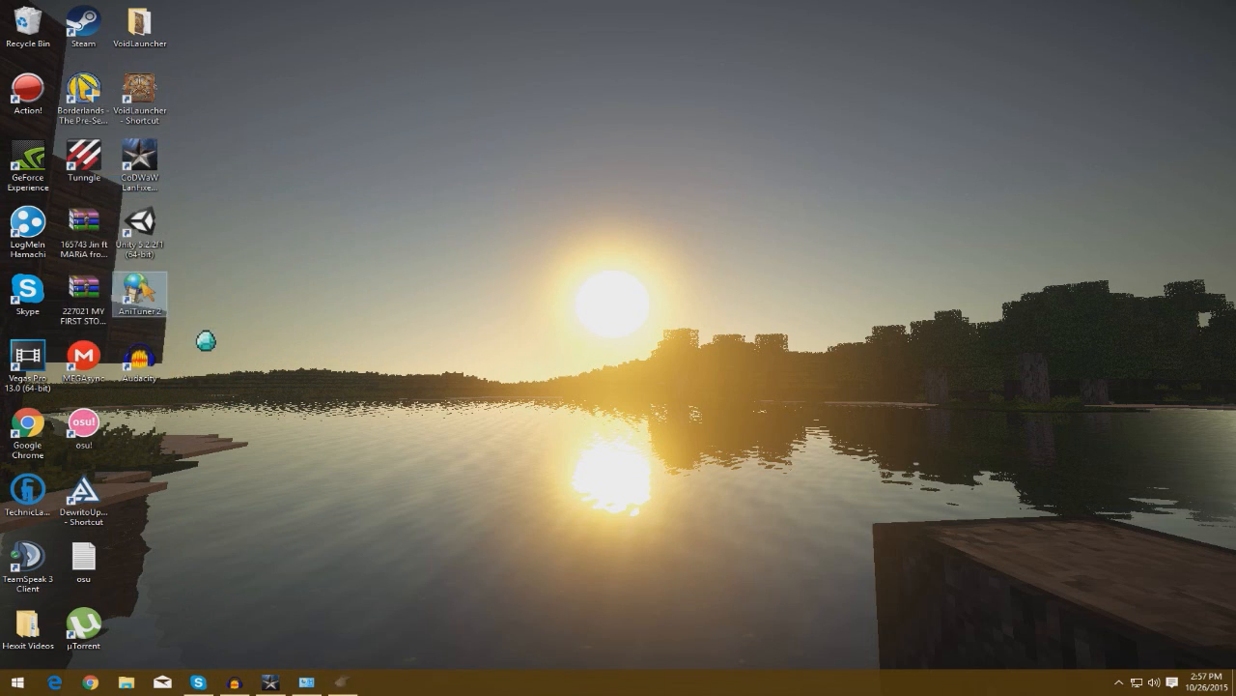
Check the running recording in Audacity and minimize it, and close the Control Panel window.
left_click(228, 684)
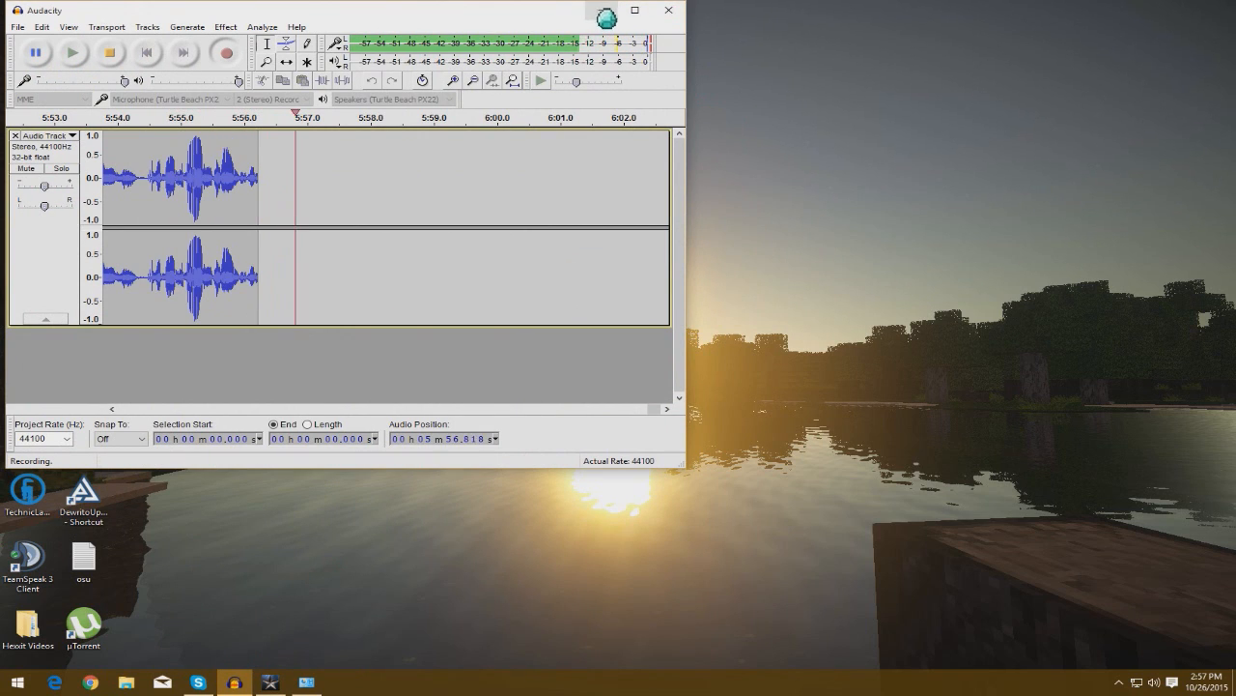
left_click(593, 11)
left_click(307, 682)
left_click(1066, 10)
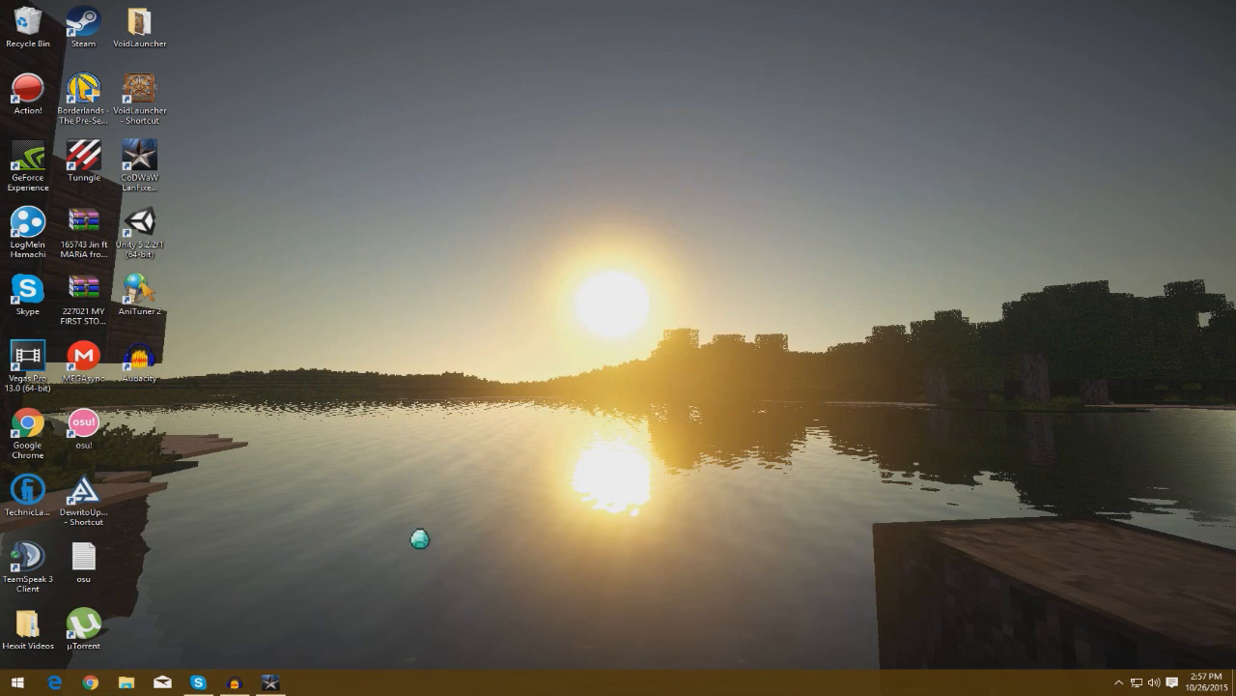
Switch to Skype, view the account's own profile page, and close the Skype window.
left_click(200, 682)
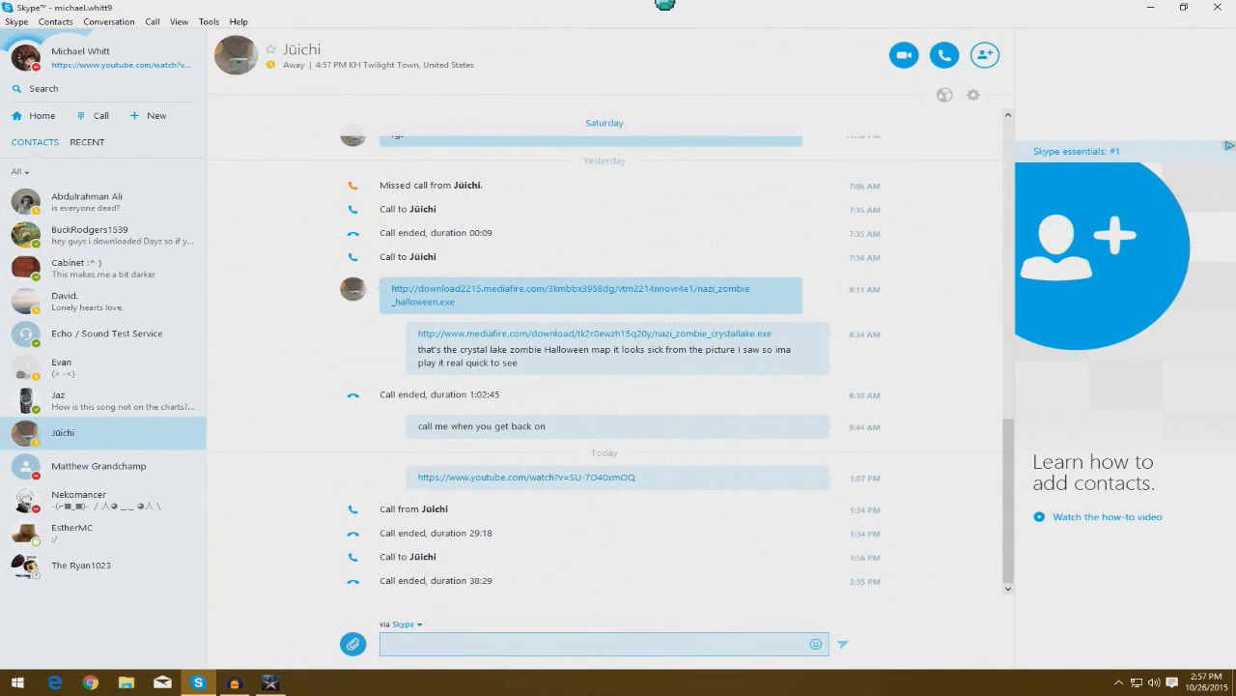
left_click(1230, 4)
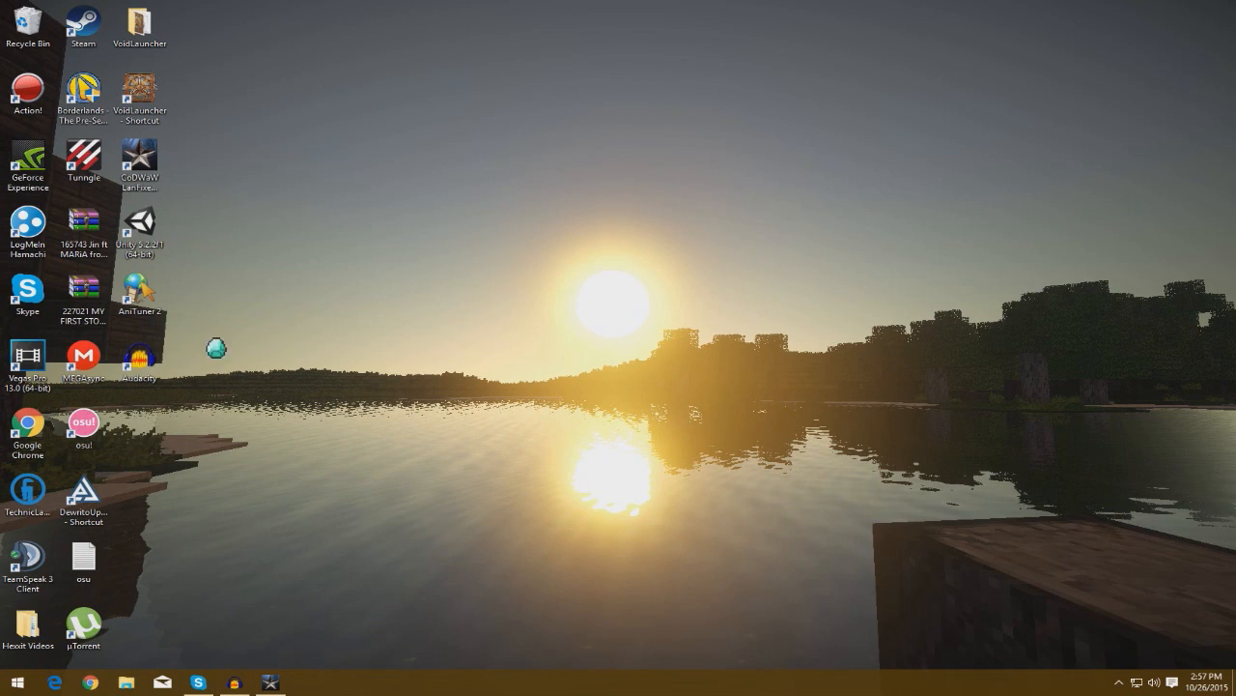
mouse_move(246, 688)
left_click(198, 682)
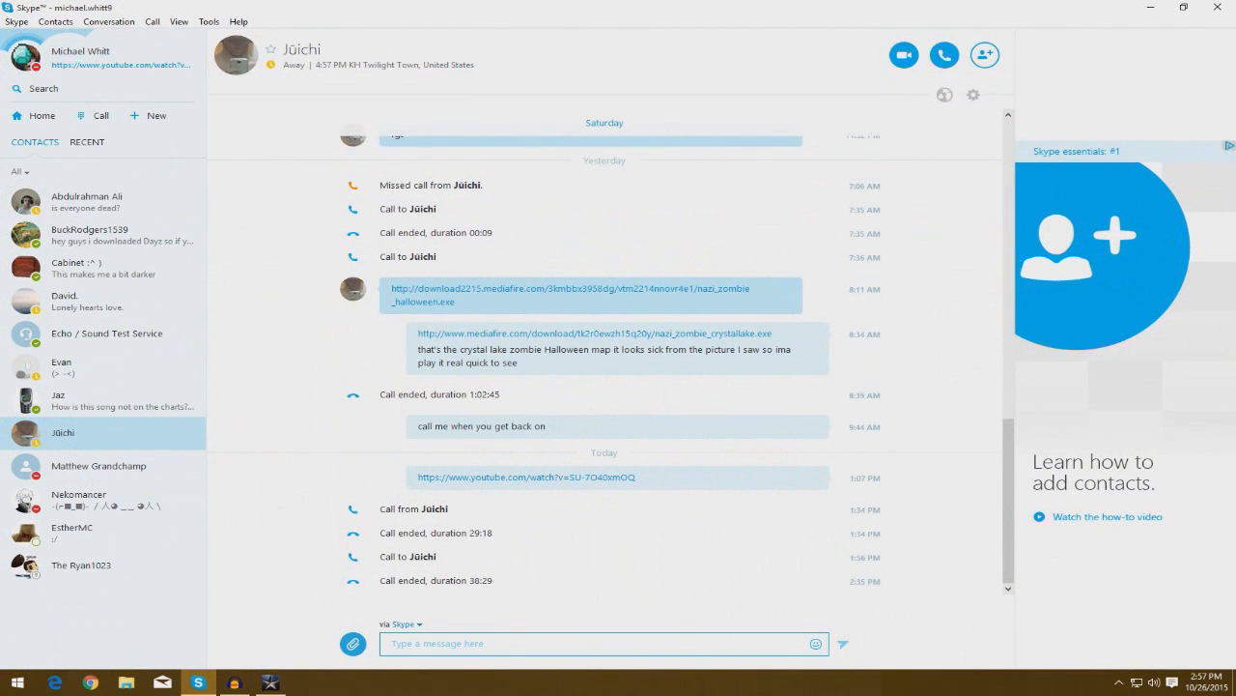
left_click(79, 48)
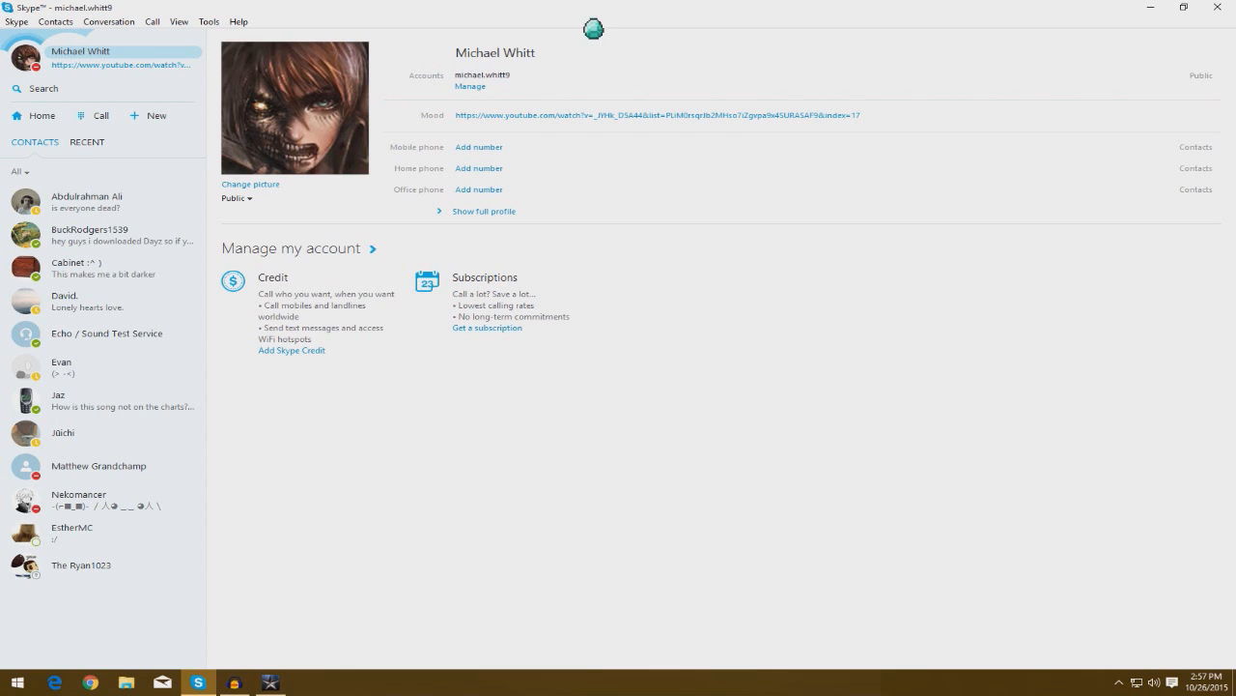
left_click(1213, 7)
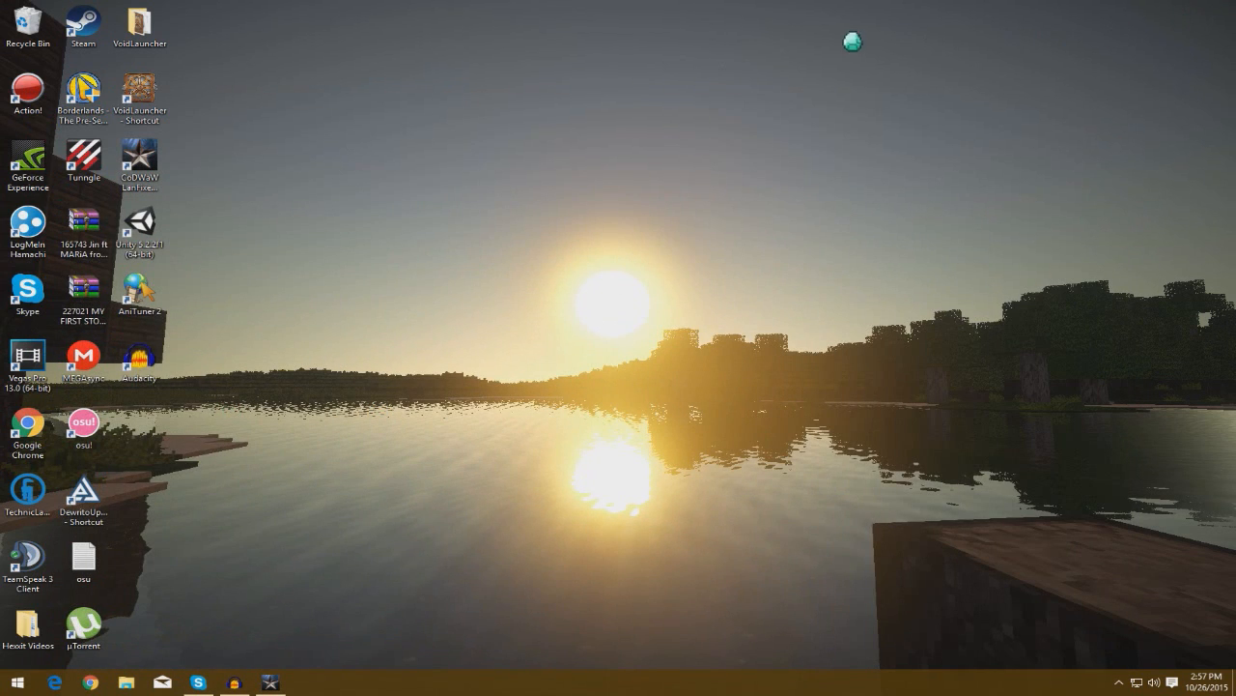